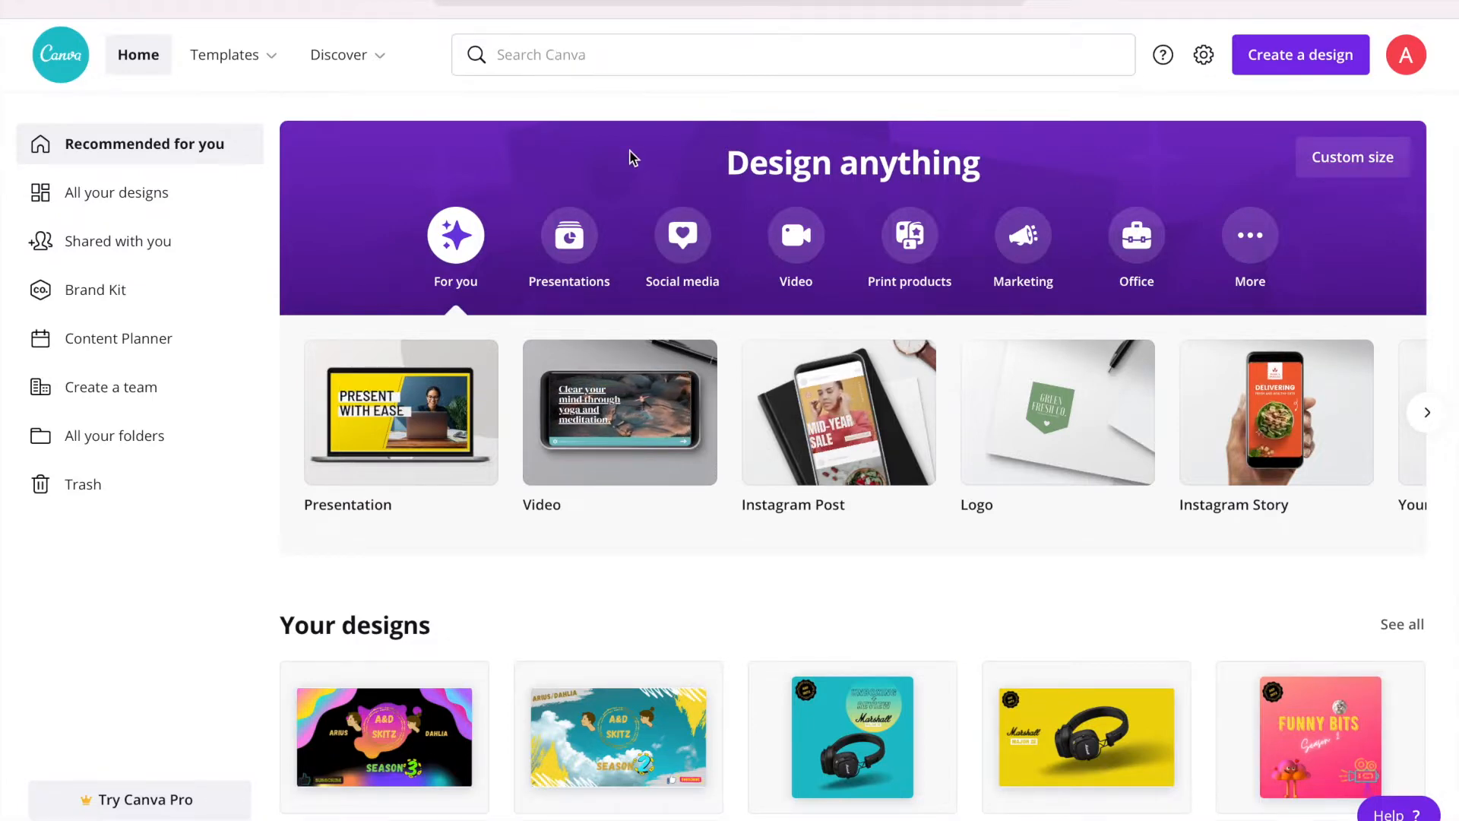
Create a new blank YouTube Thumbnail design from the social media formats.
left_click(689, 245)
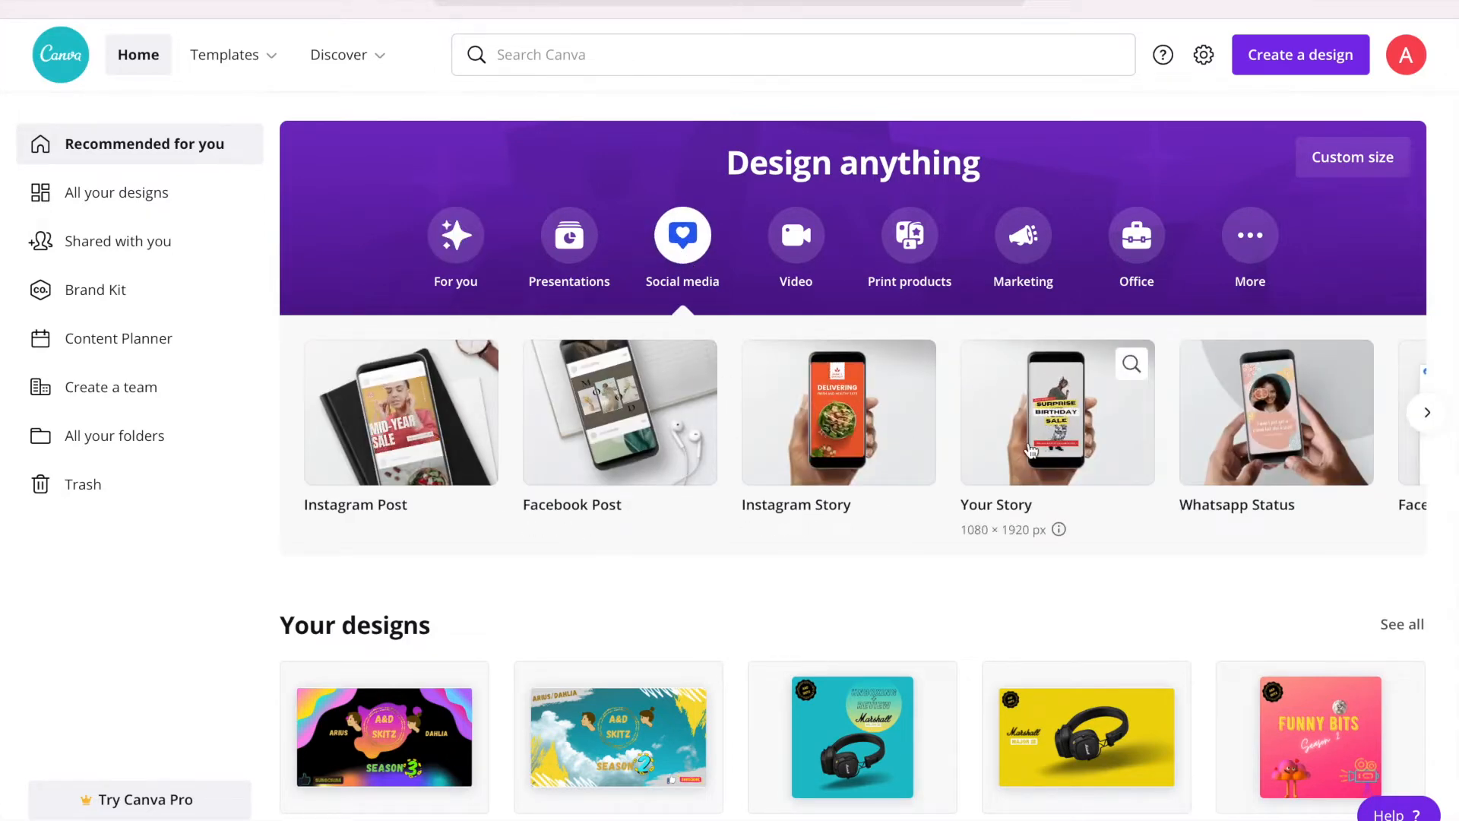
scroll(1031, 449, "right", 6)
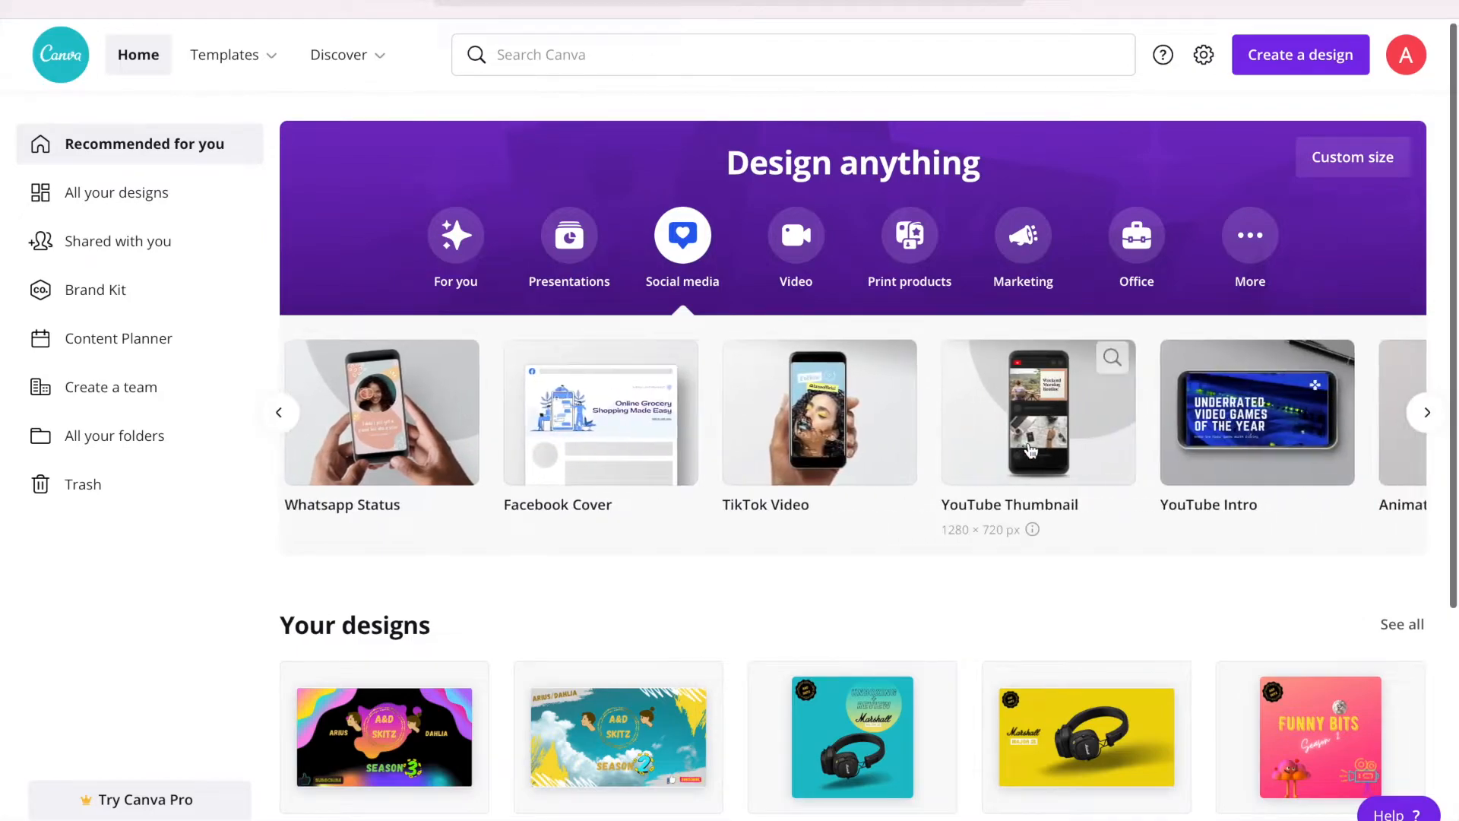
left_click(1031, 450)
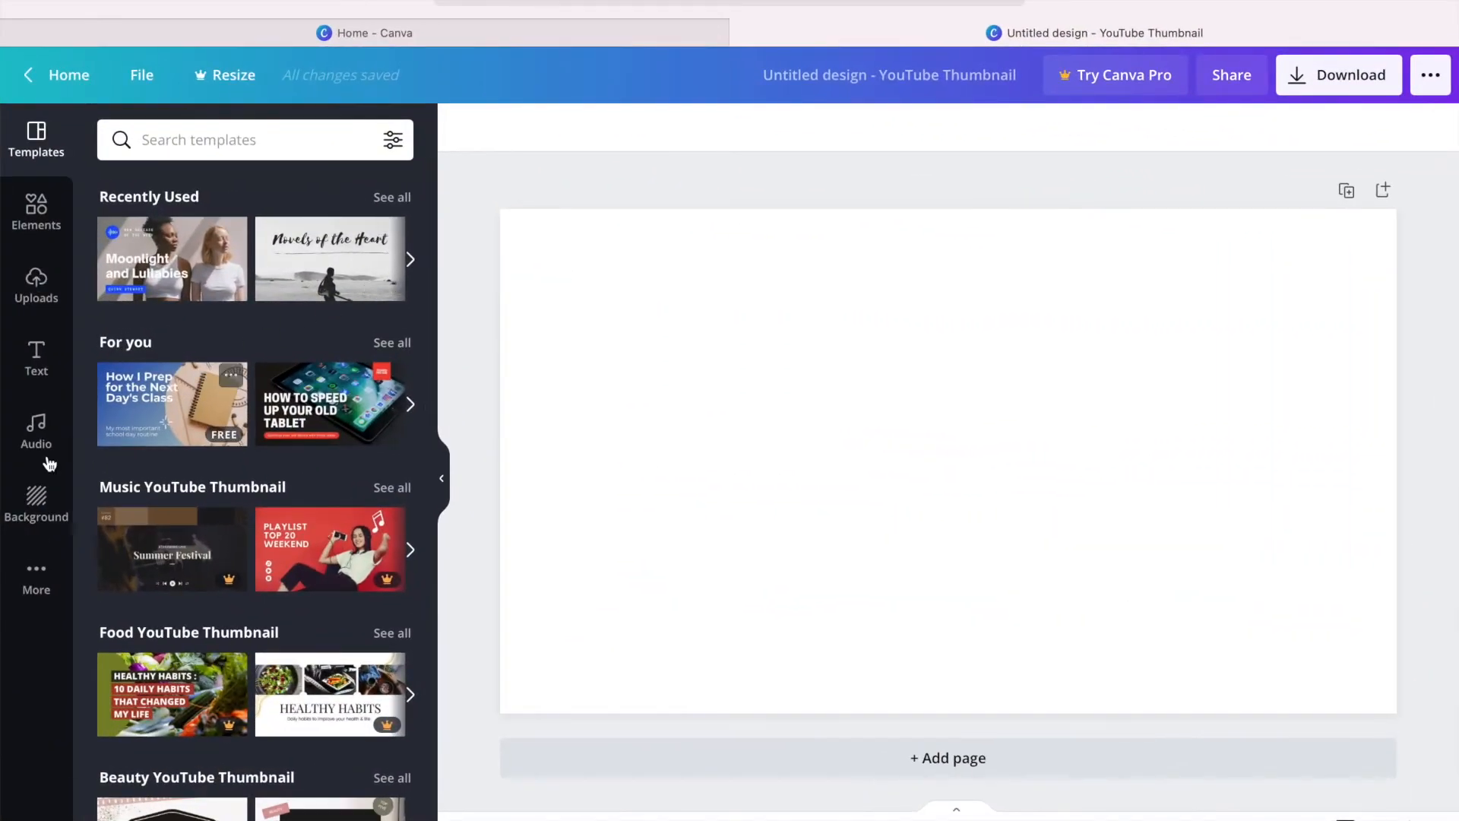
Browse the available backgrounds and set the thumbnail's background to solid black.
left_click(35, 499)
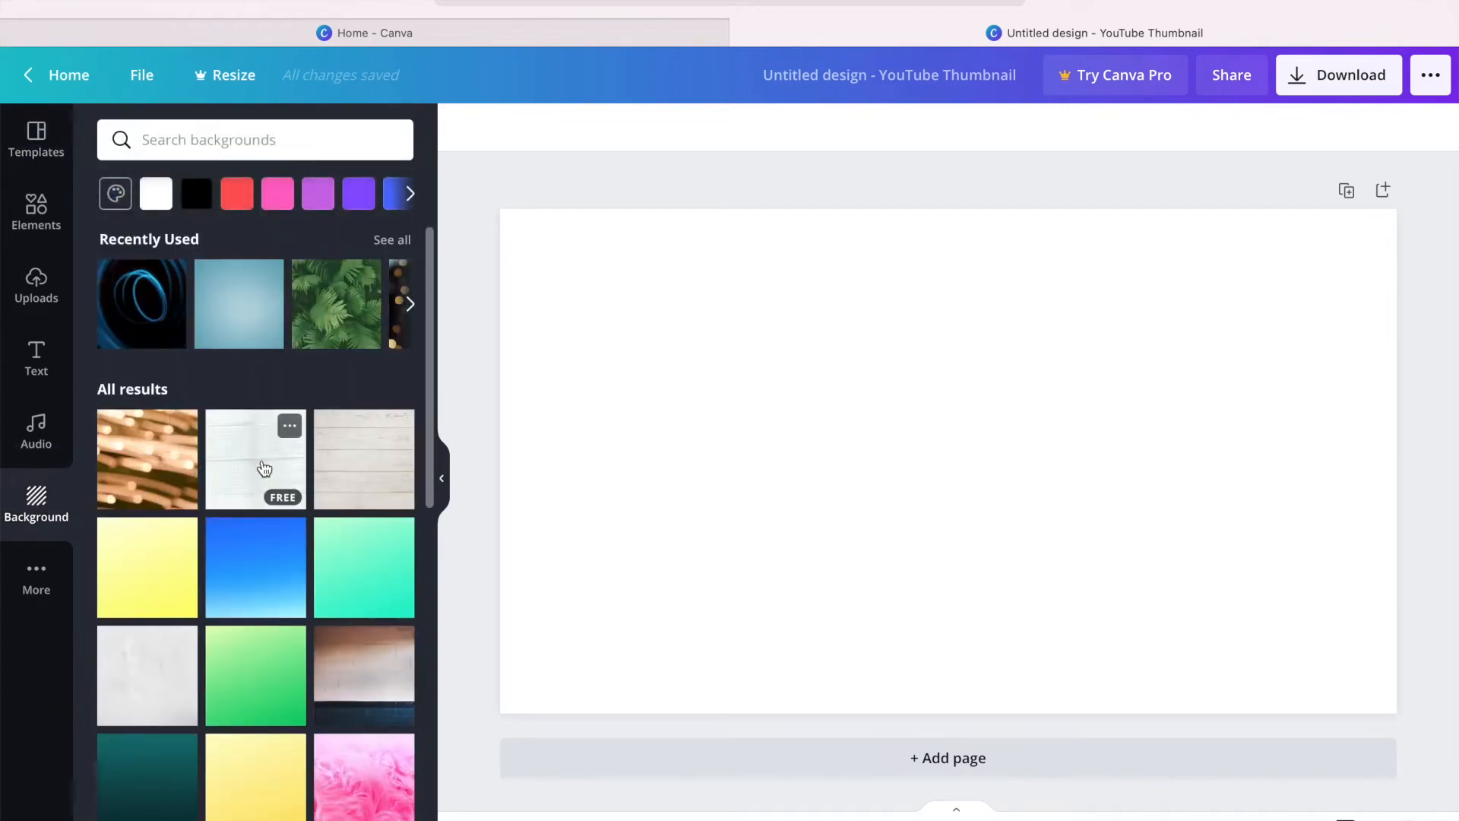
scroll(277, 473, "down", 5)
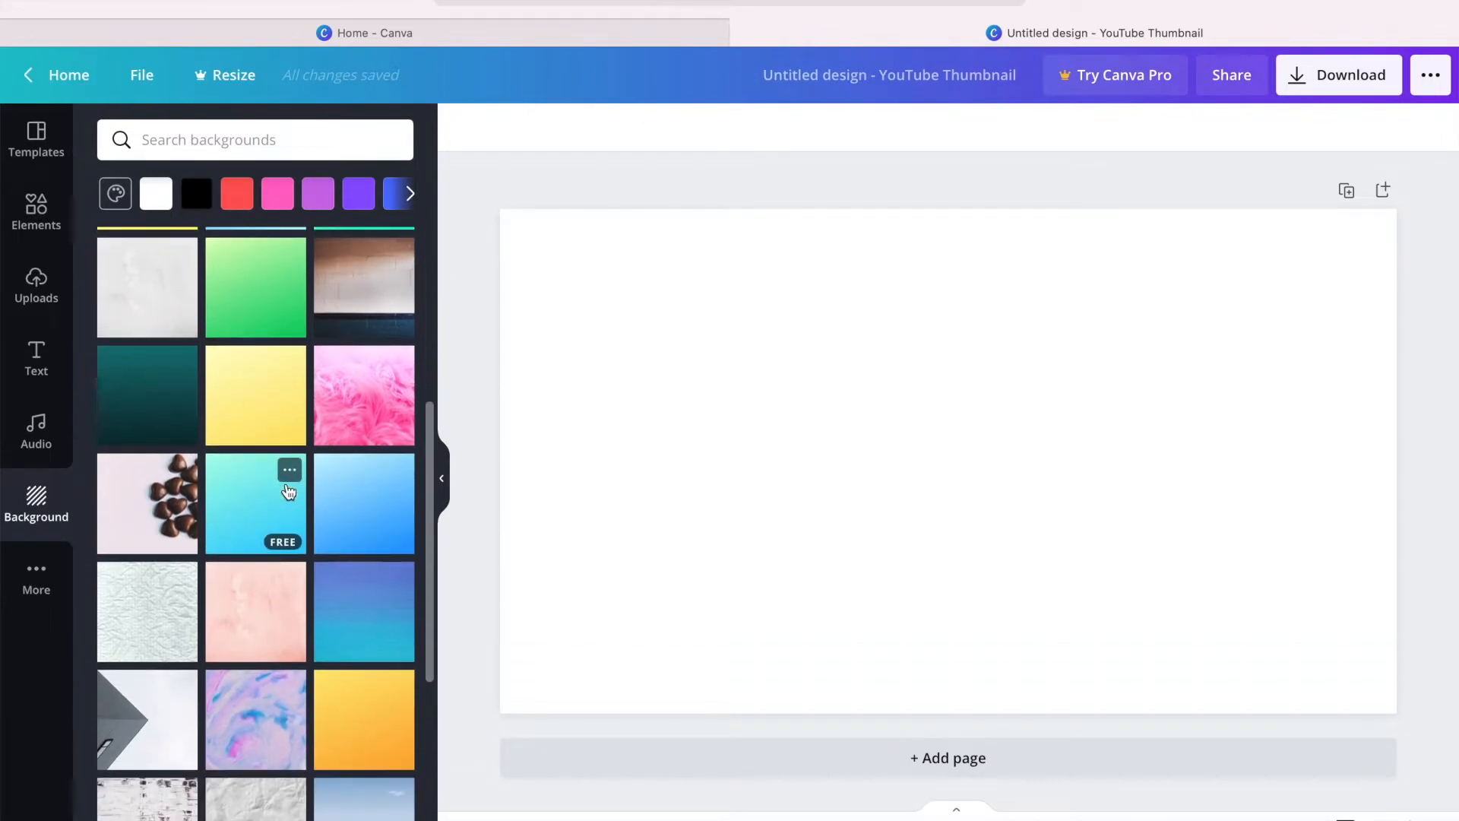
scroll(288, 492, "down", 2)
scroll(289, 492, "down", 3)
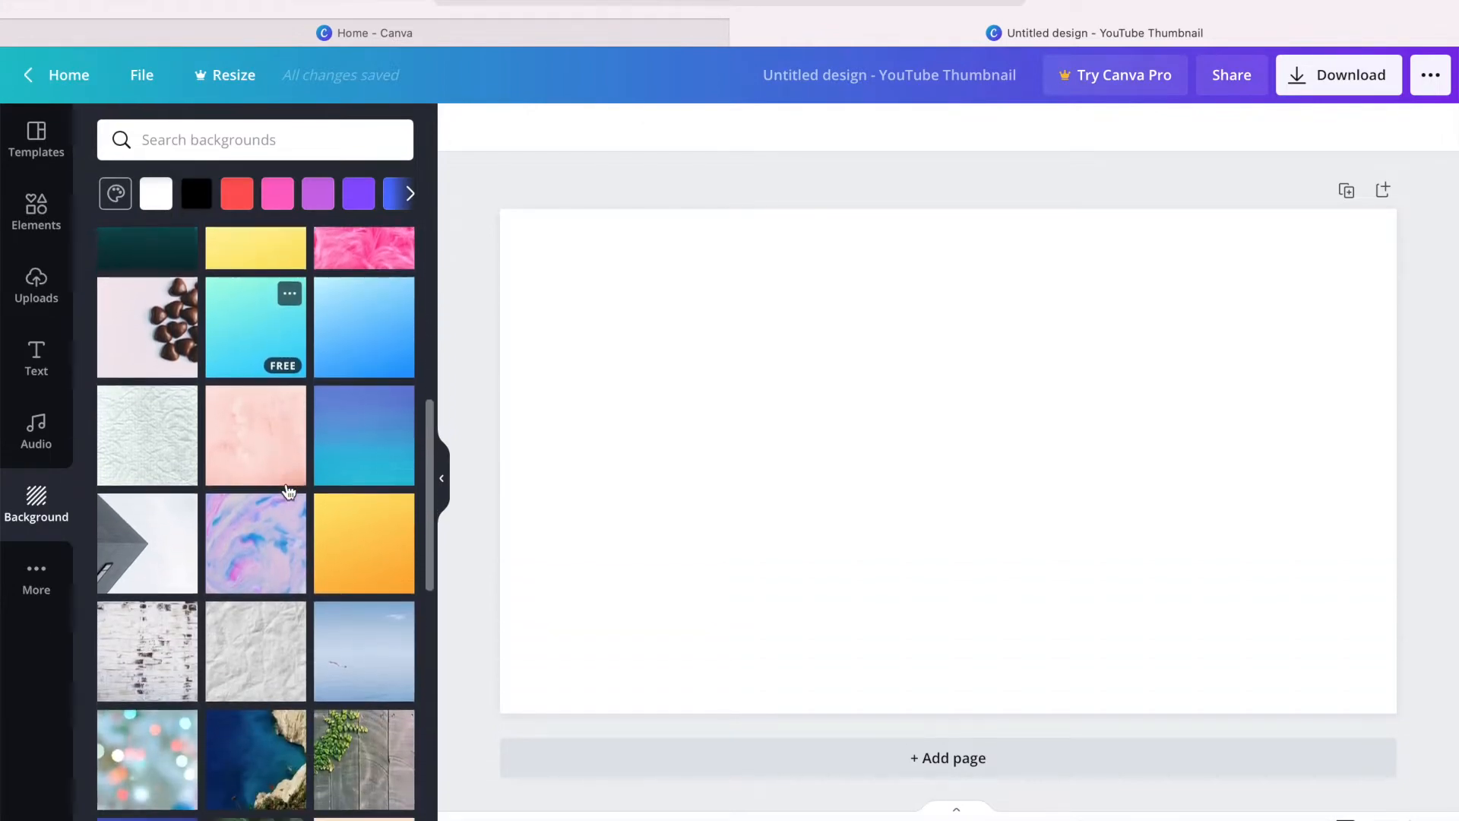
scroll(289, 492, "up", 8)
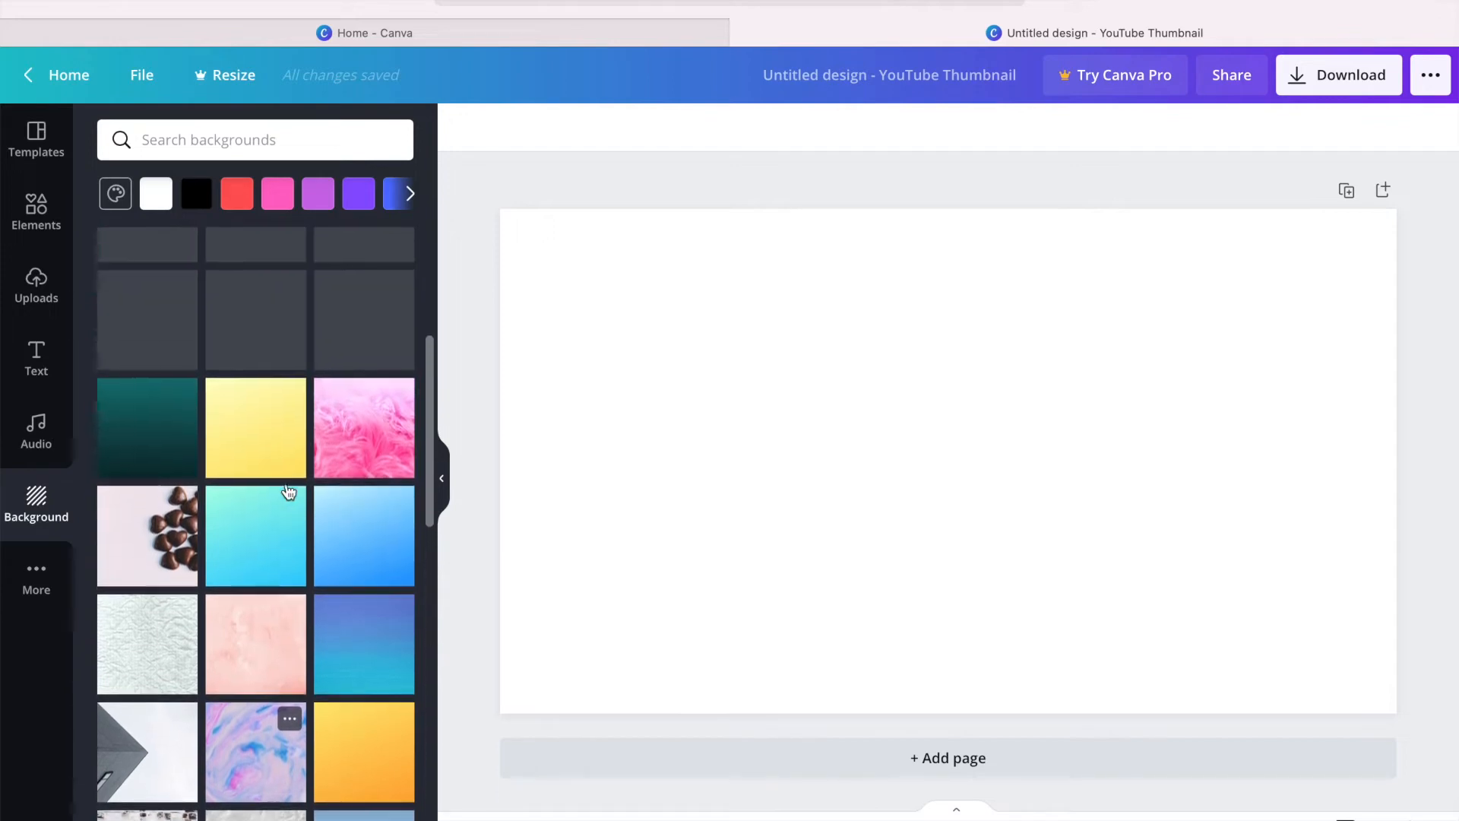
scroll(289, 492, "up", 2)
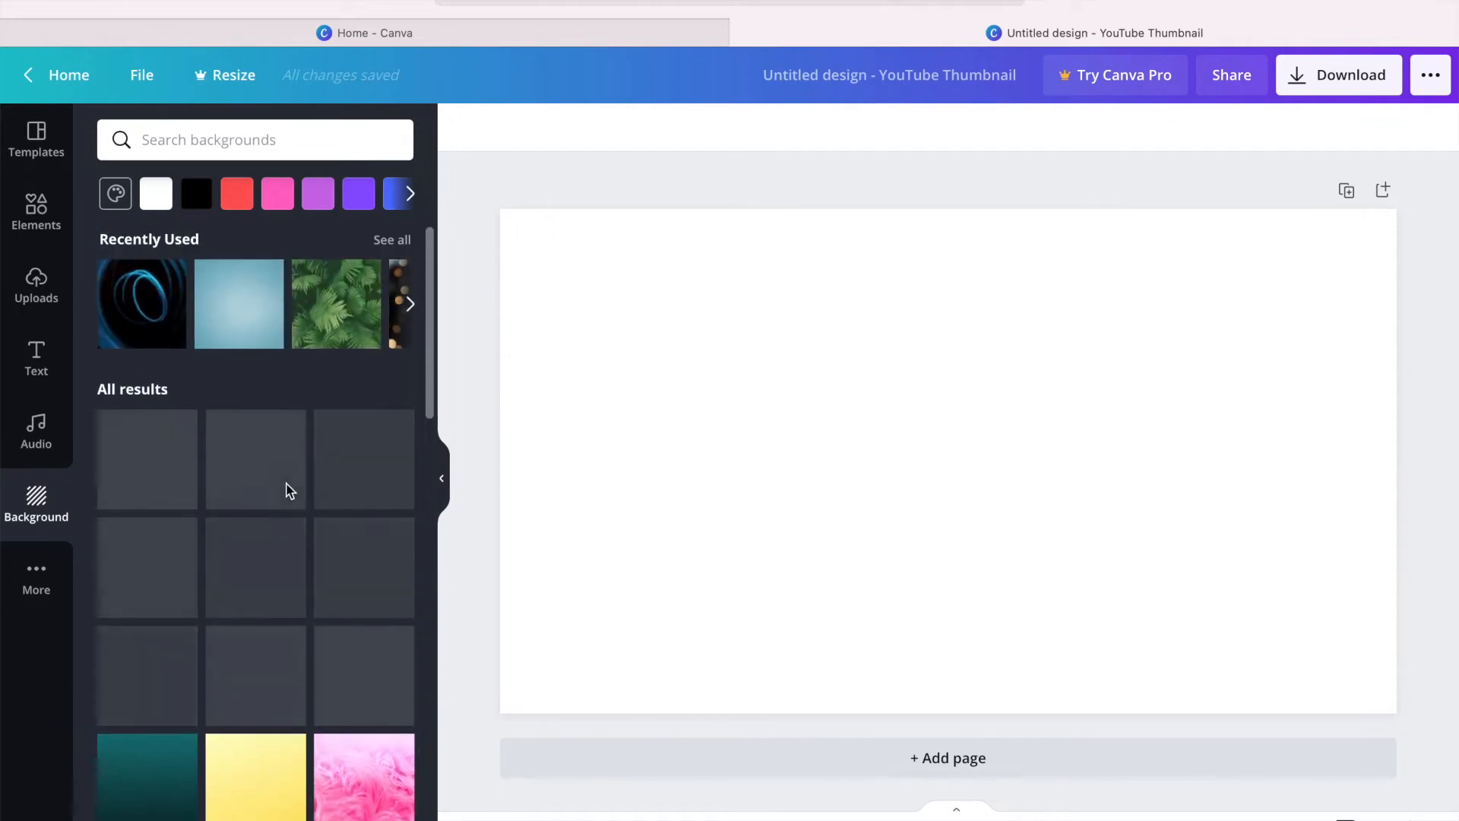
left_click(199, 195)
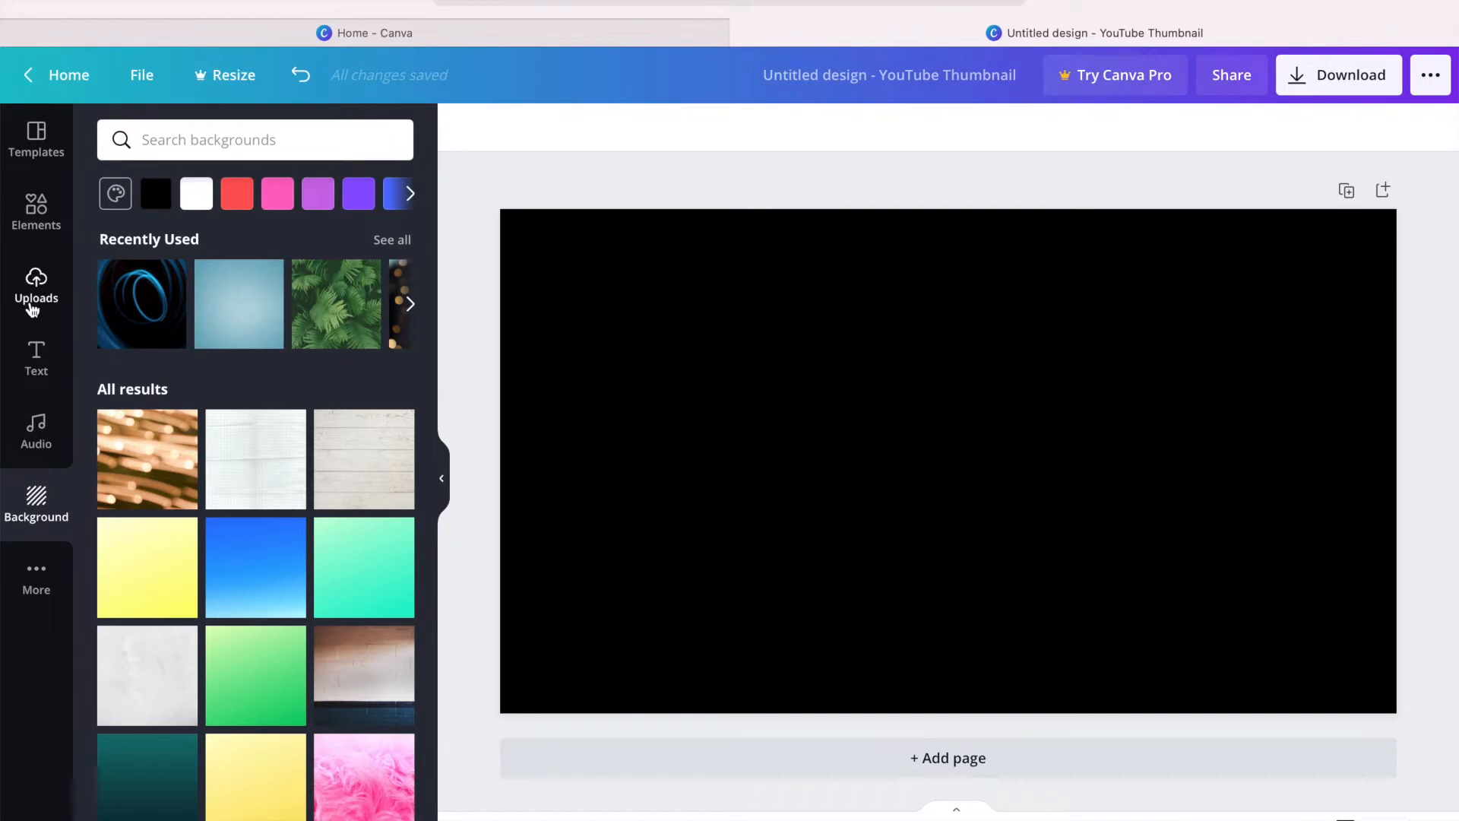
Add the uploaded gold A&D SKITZ logo, shrink it to less than half size and place it in the canvas's upper-left corner.
left_click(32, 307)
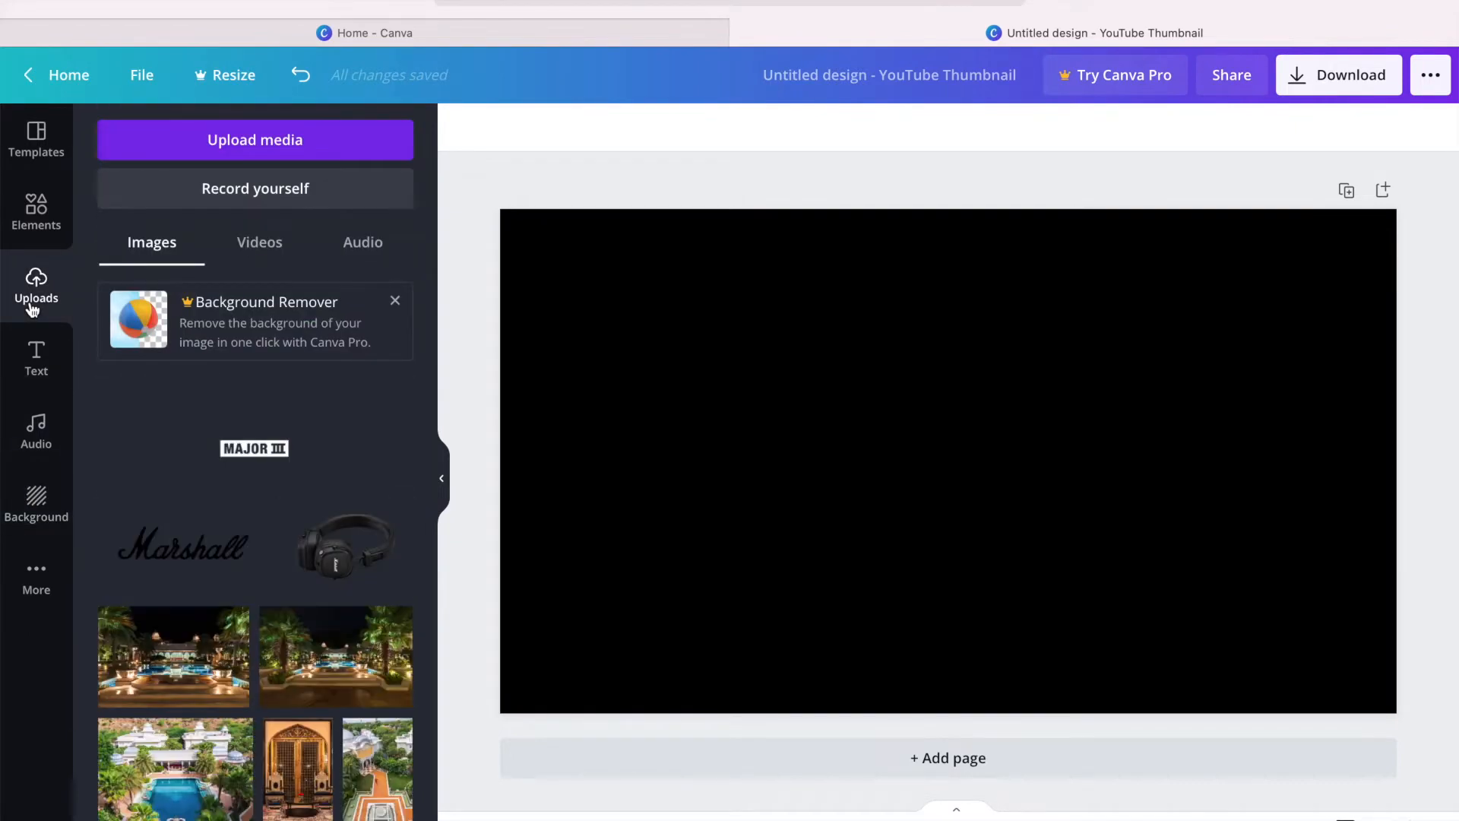
scroll(295, 598, "down", 6)
scroll(295, 598, "down", 10)
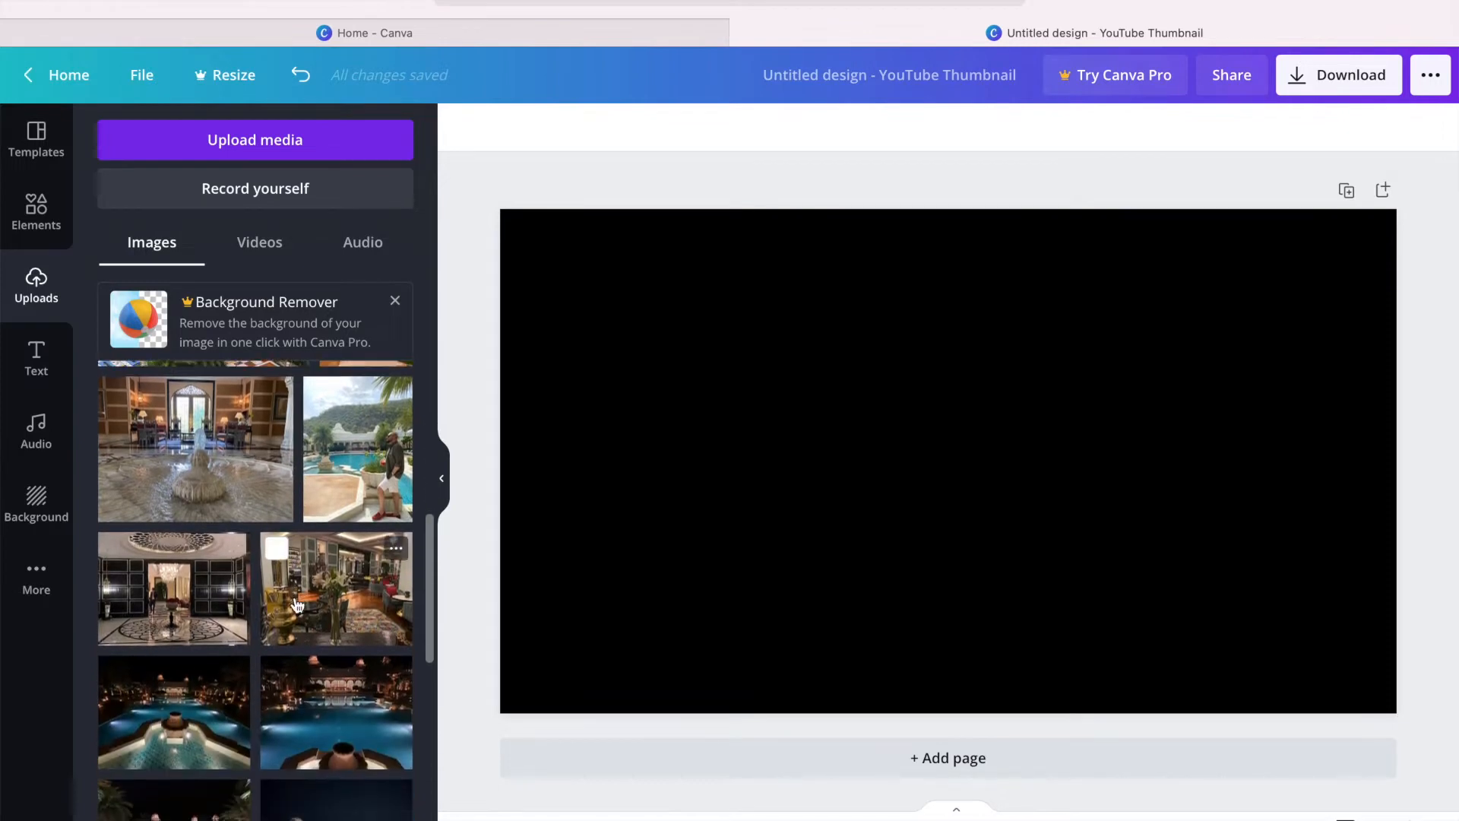
scroll(296, 604, "down", 8)
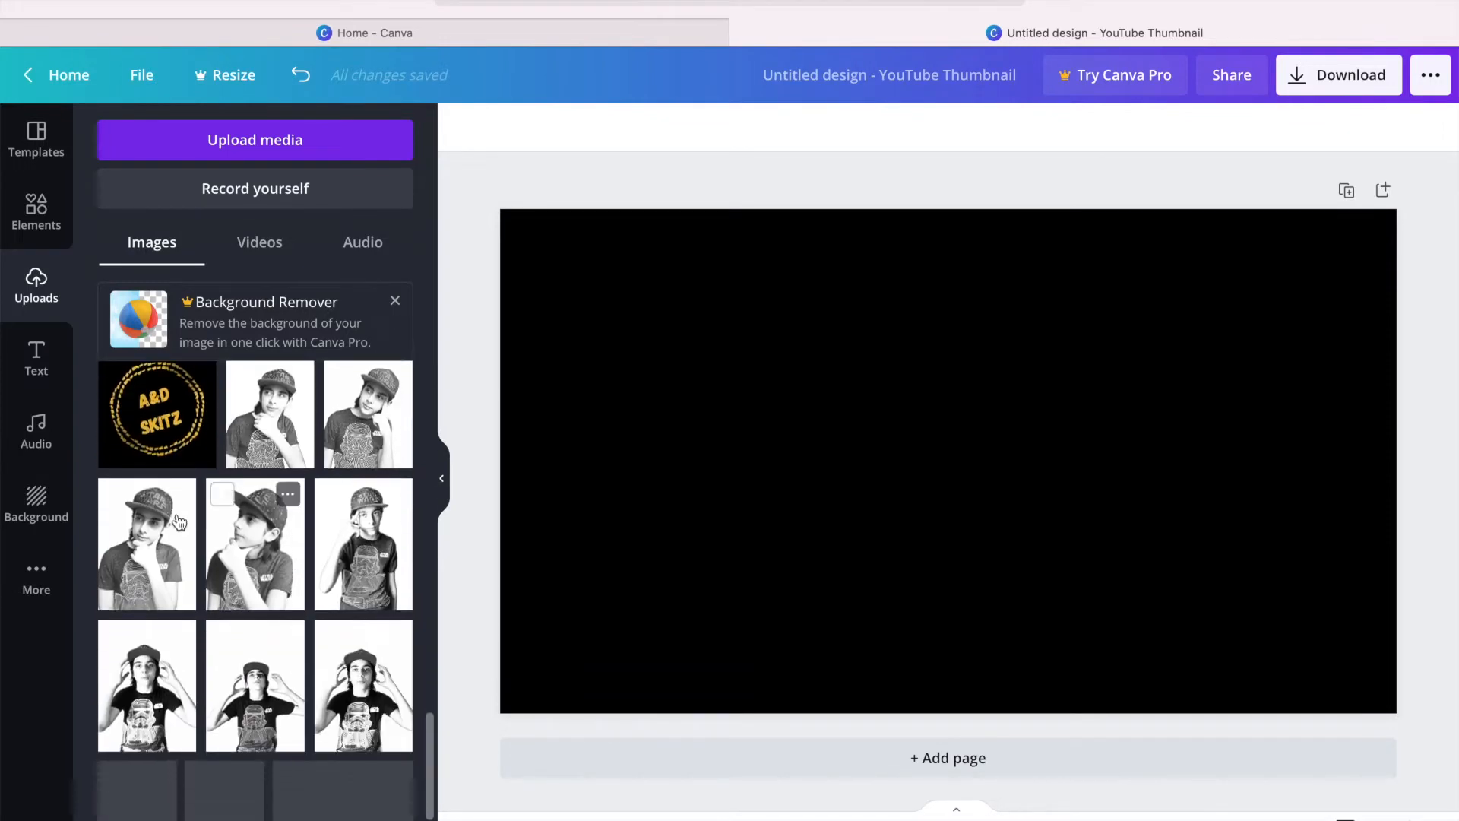
left_click(161, 462)
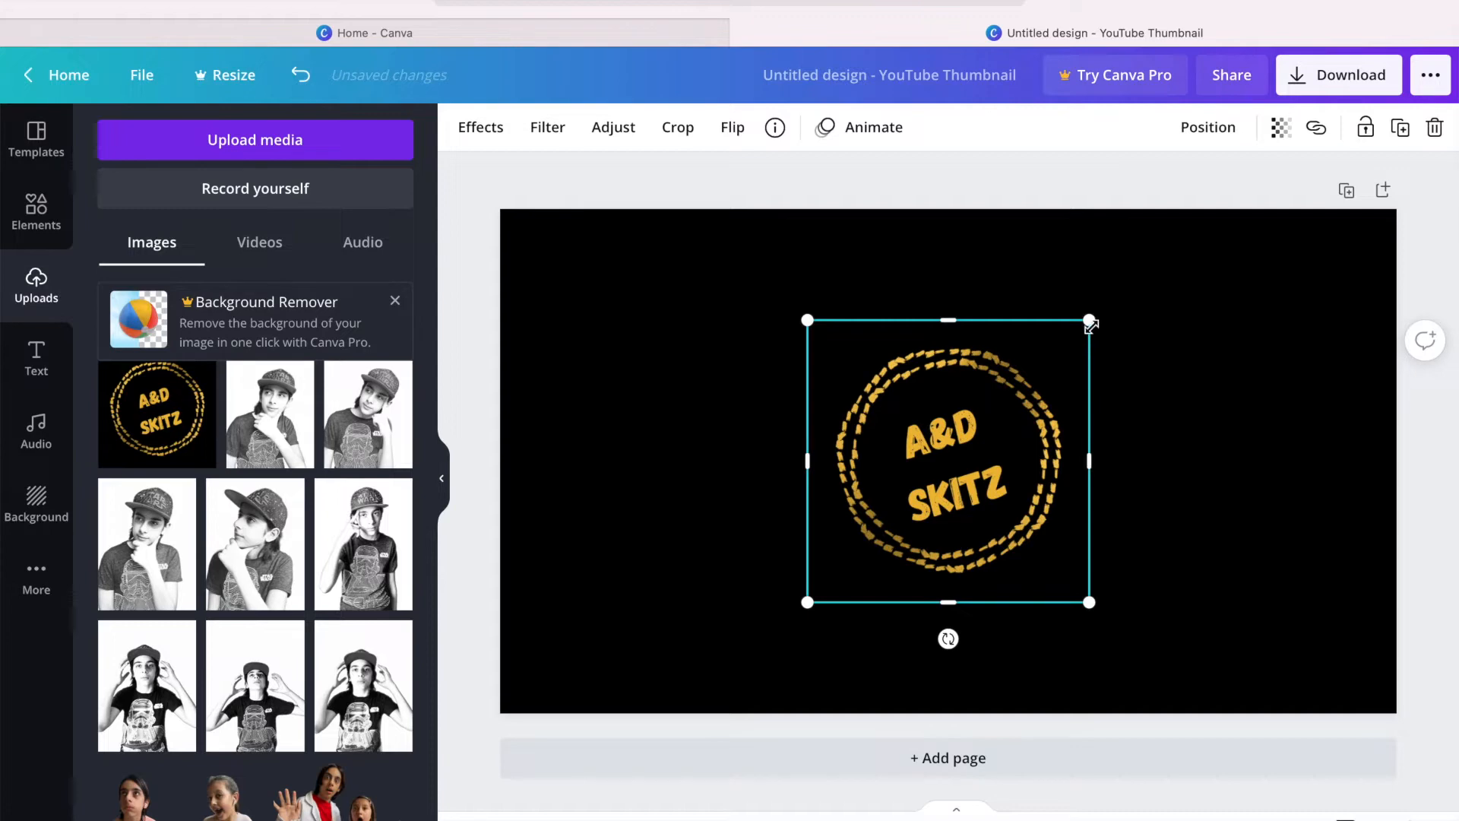
left_click_drag(1092, 326, 959, 523)
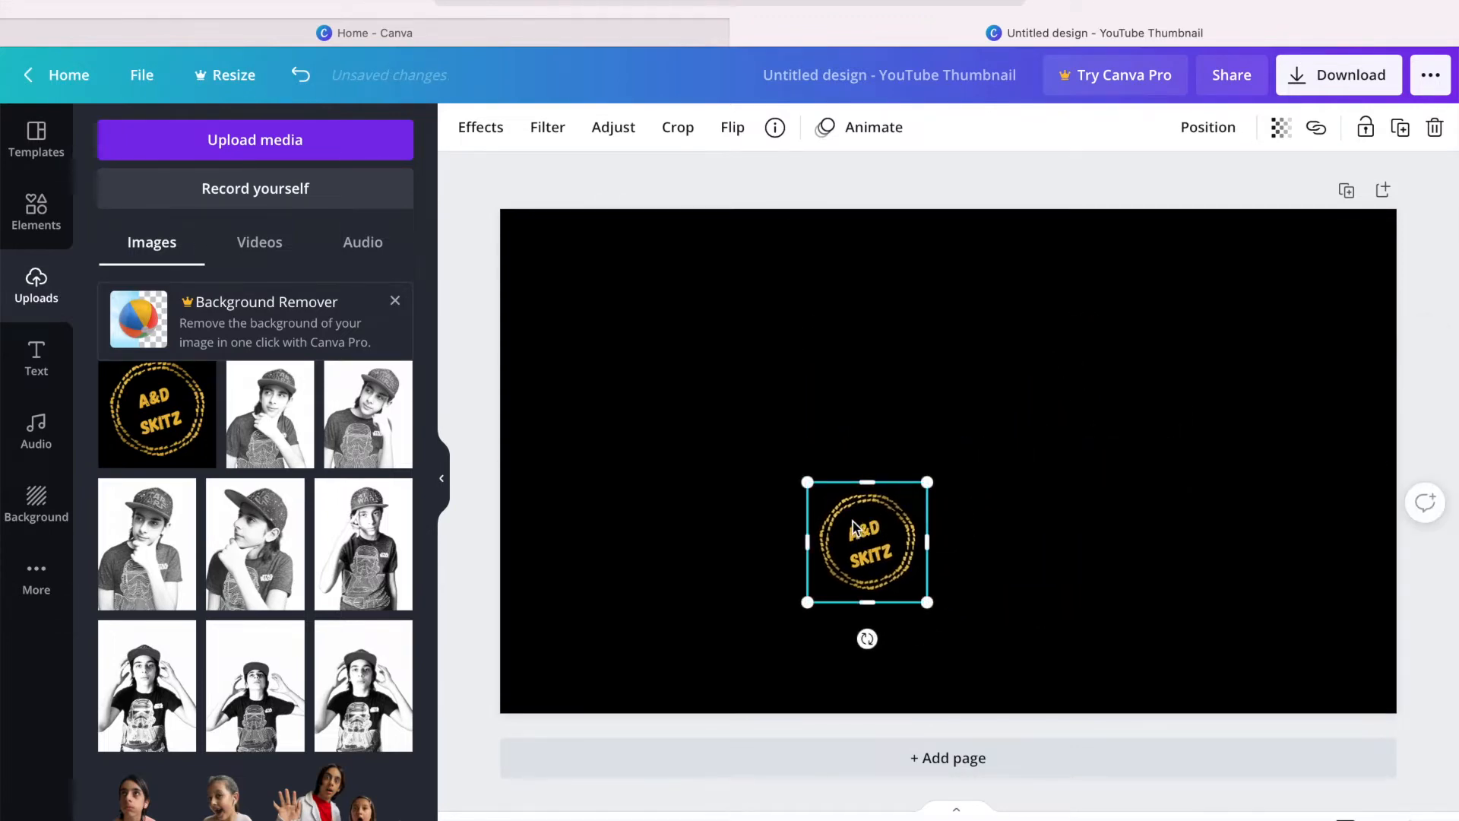
left_click_drag(855, 524, 551, 258)
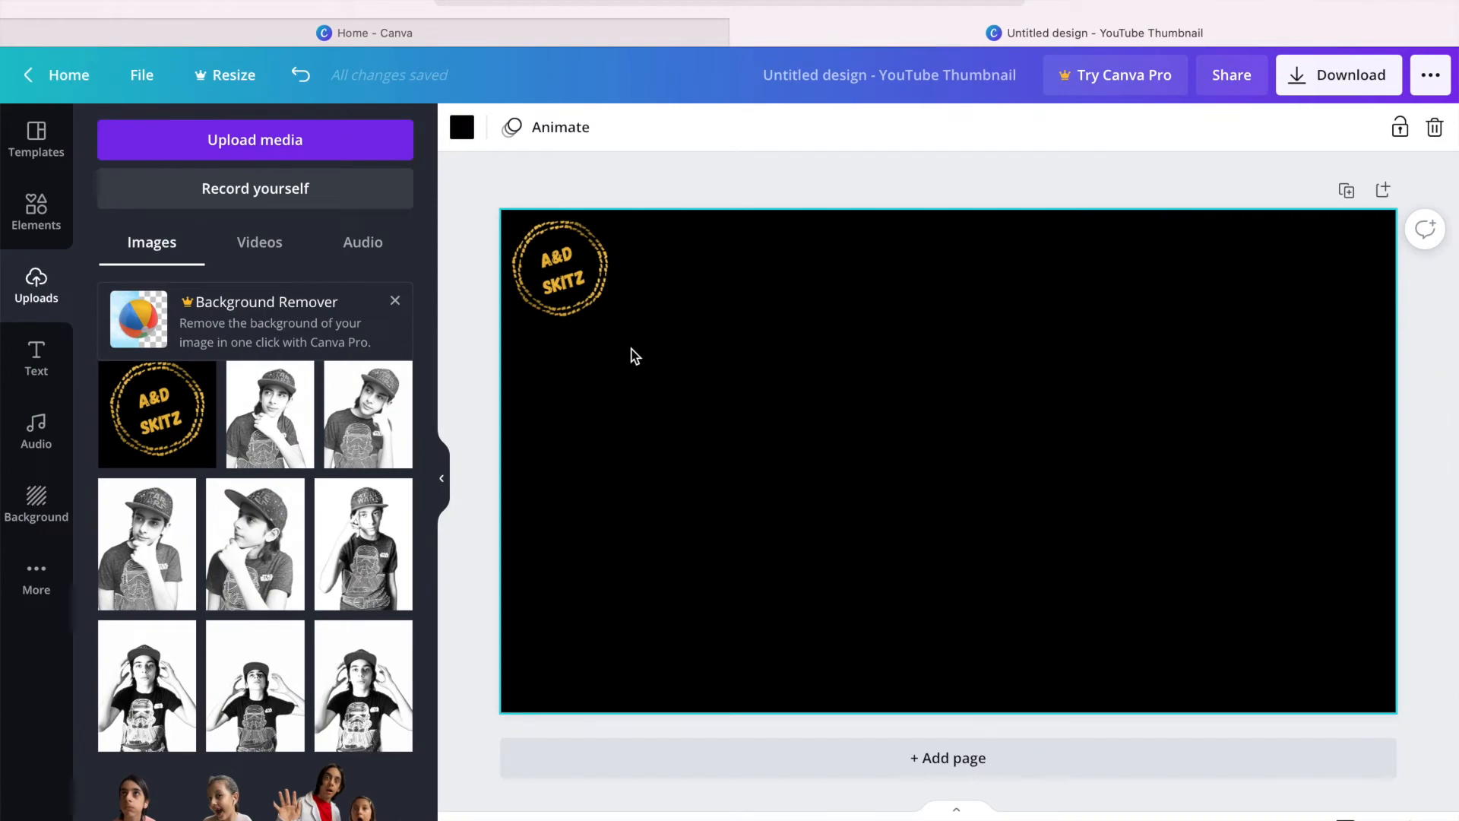
Search the elements library for "GRADIENT BLUR".
left_click(38, 225)
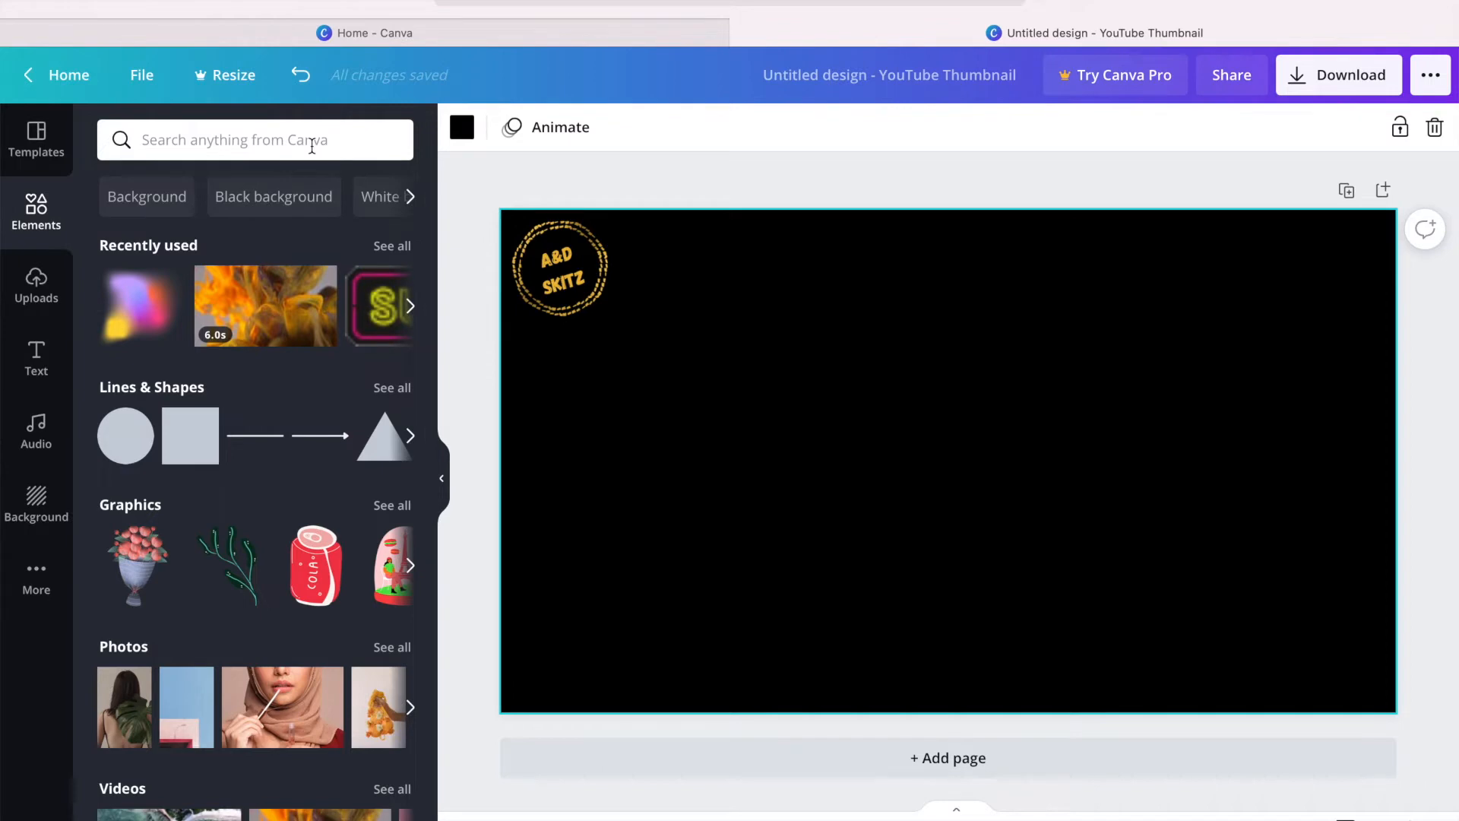
left_click(311, 146)
type("GRADIENT ")
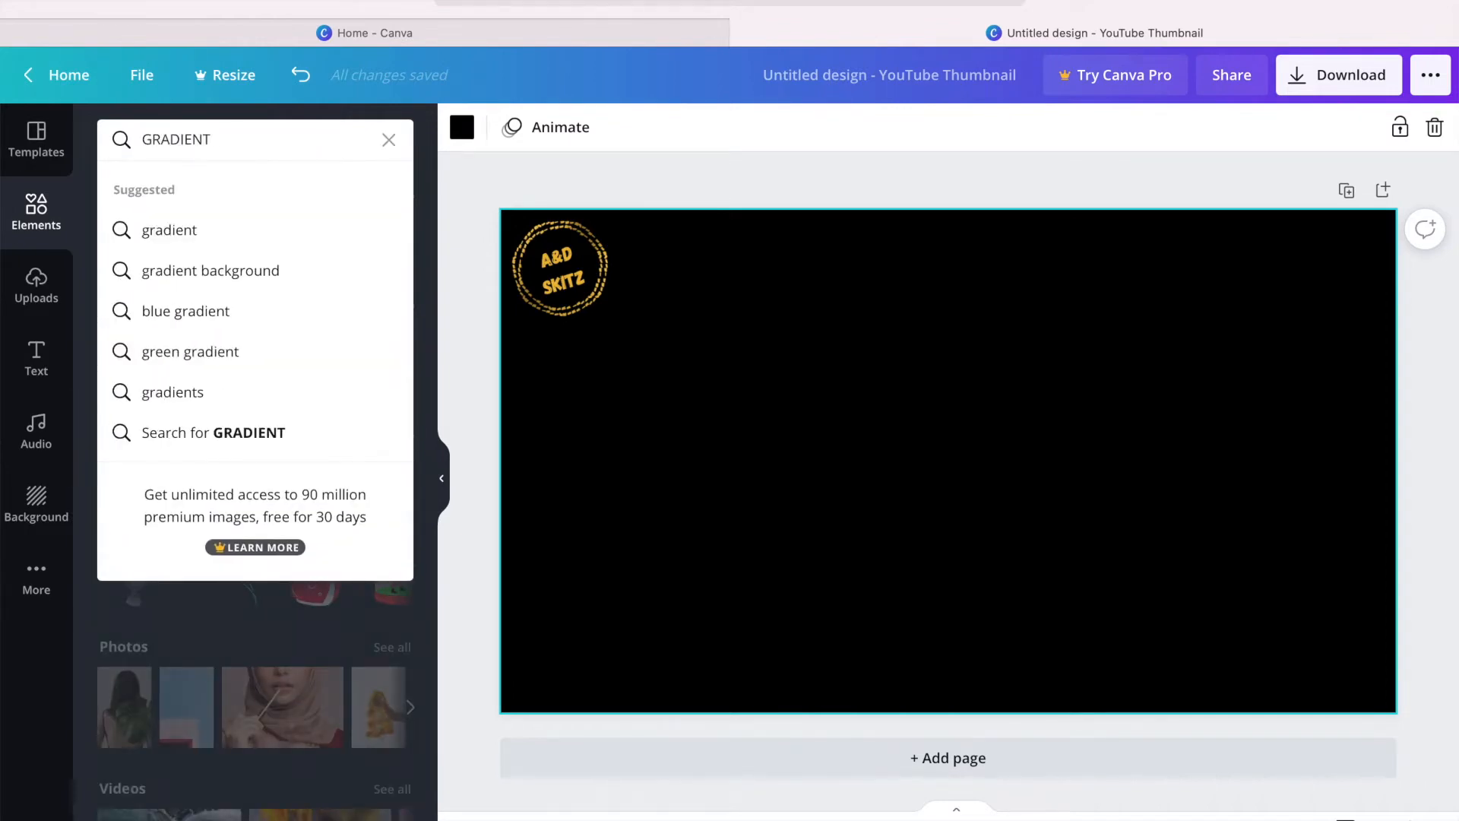
type("BLUR")
key("Return")
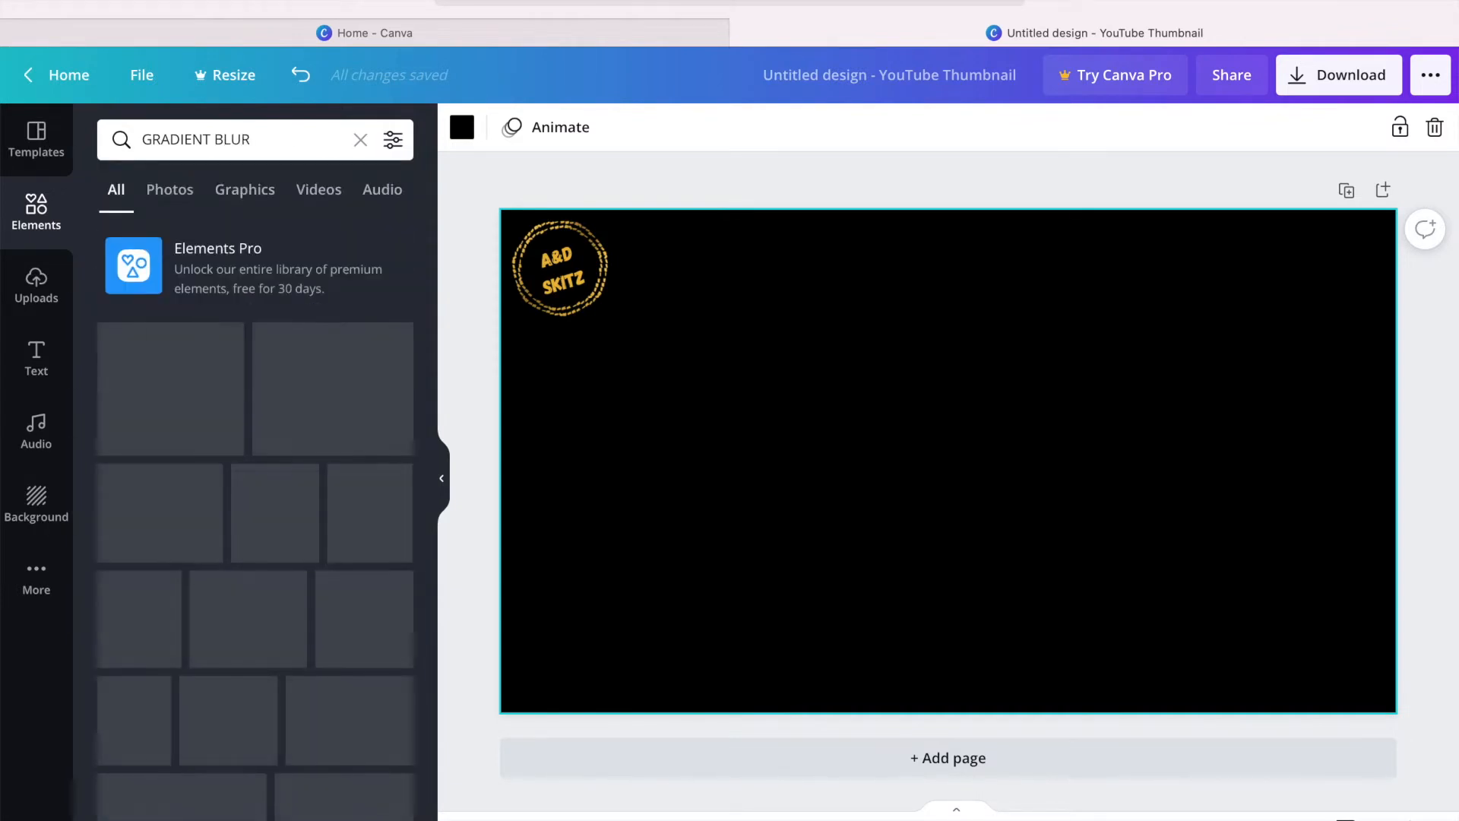
Add the wide yellow, orange, purple and teal blurred gradient and align it with the canvas's bottom edge.
scroll(240, 538, "down", 1)
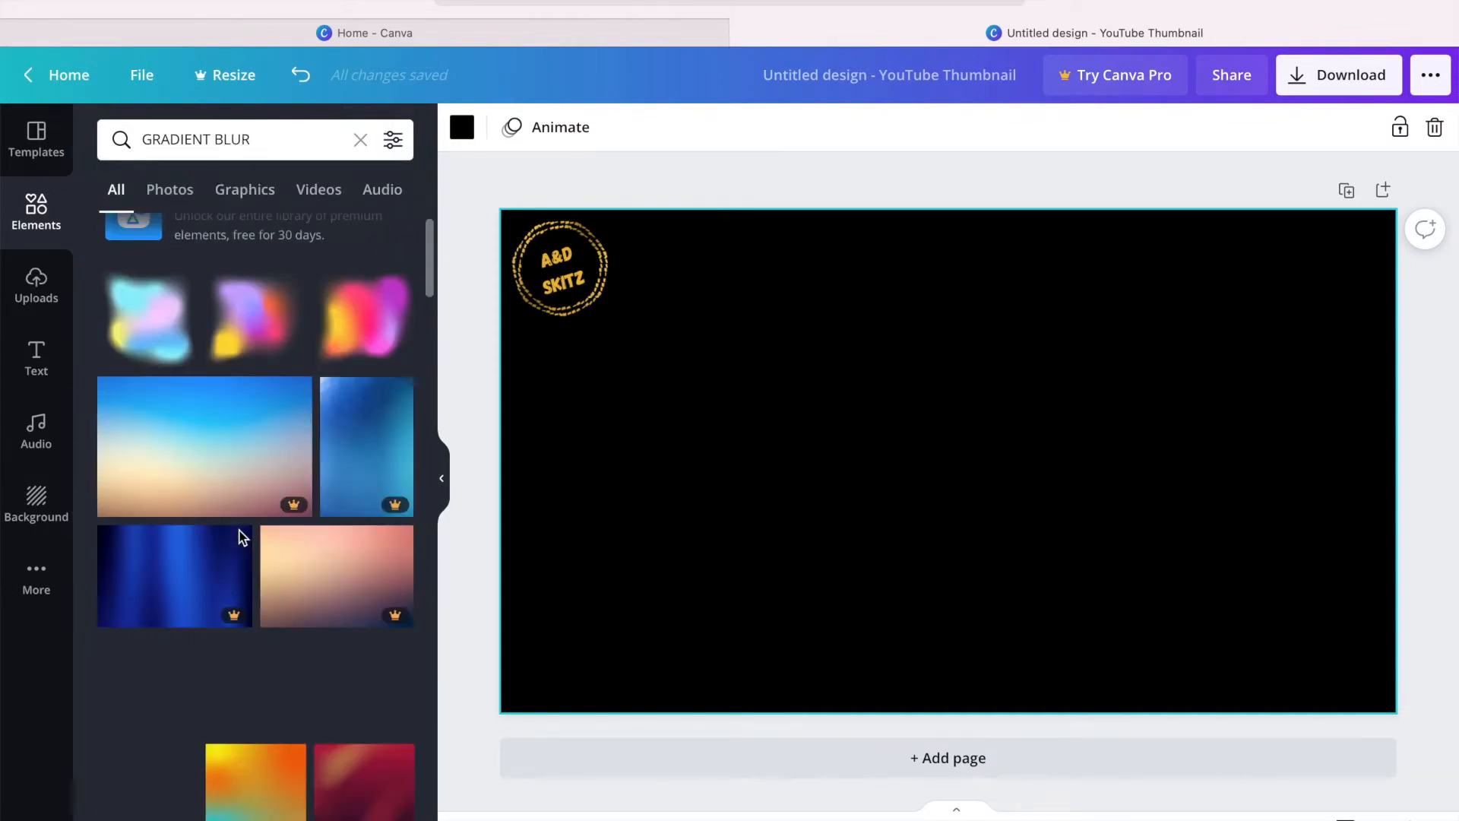
scroll(240, 538, "down", 6)
scroll(241, 538, "down", 5)
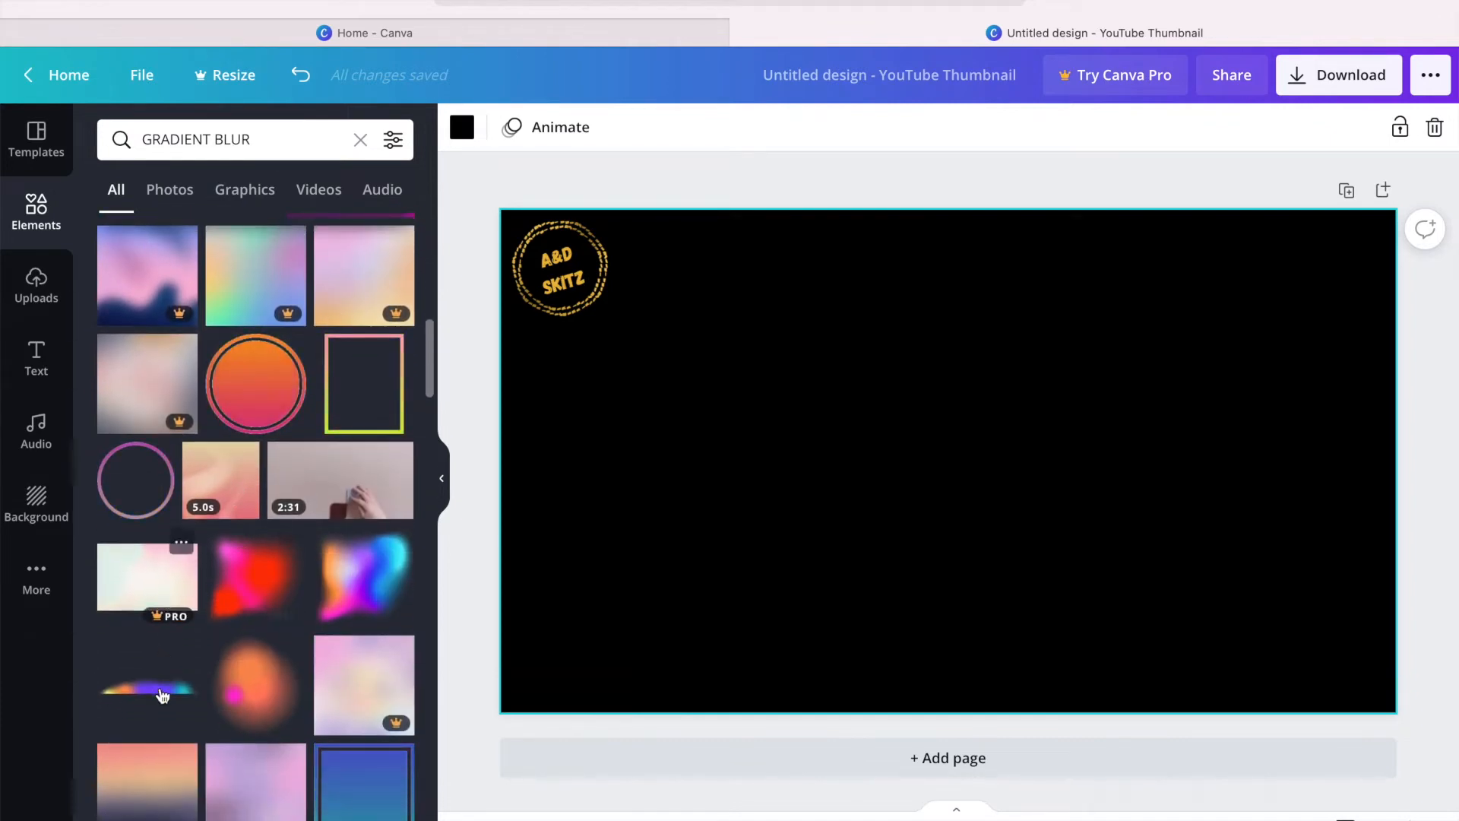
left_click(163, 696)
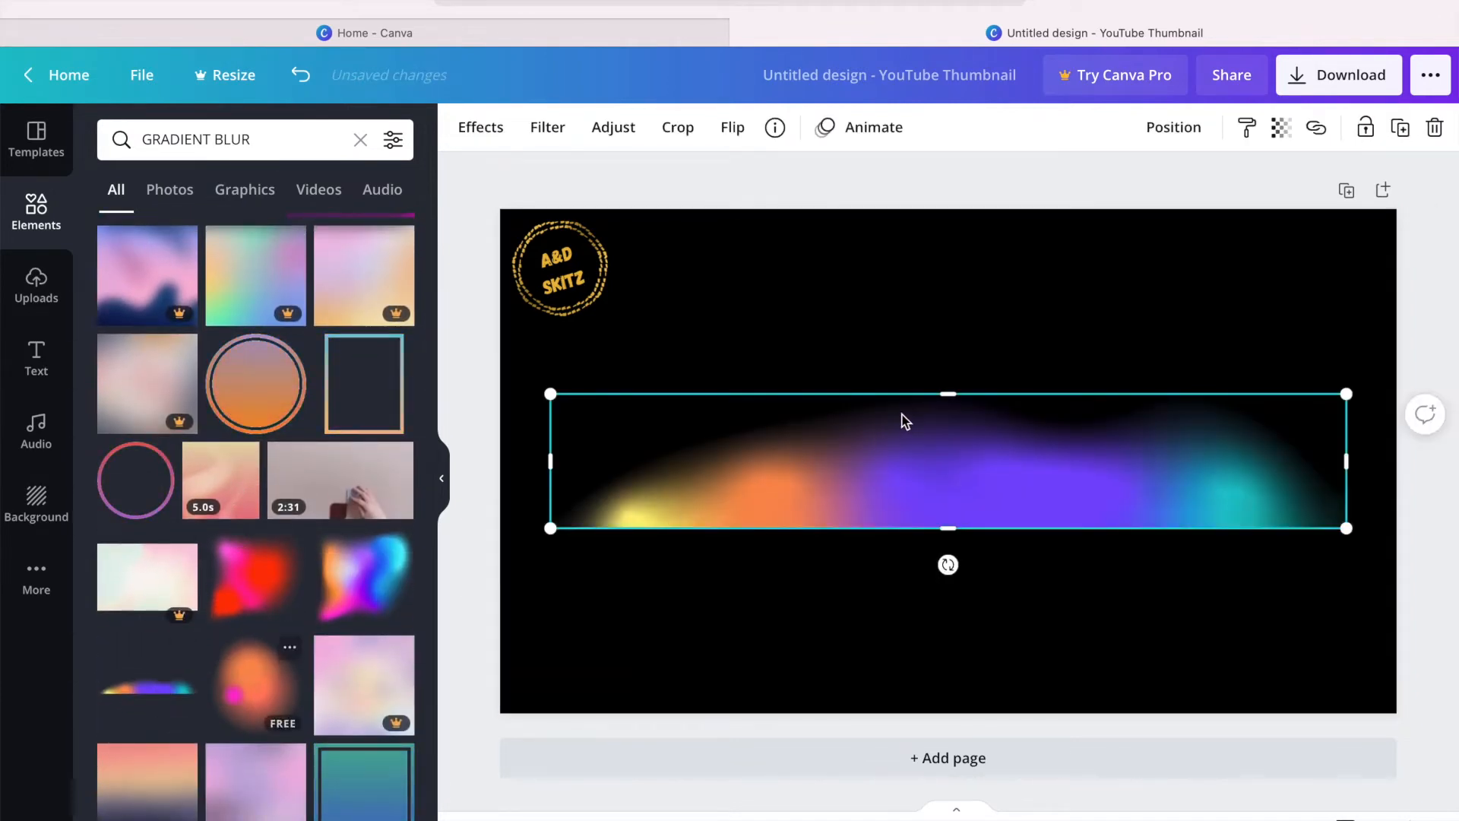
left_click_drag(934, 415, 928, 604)
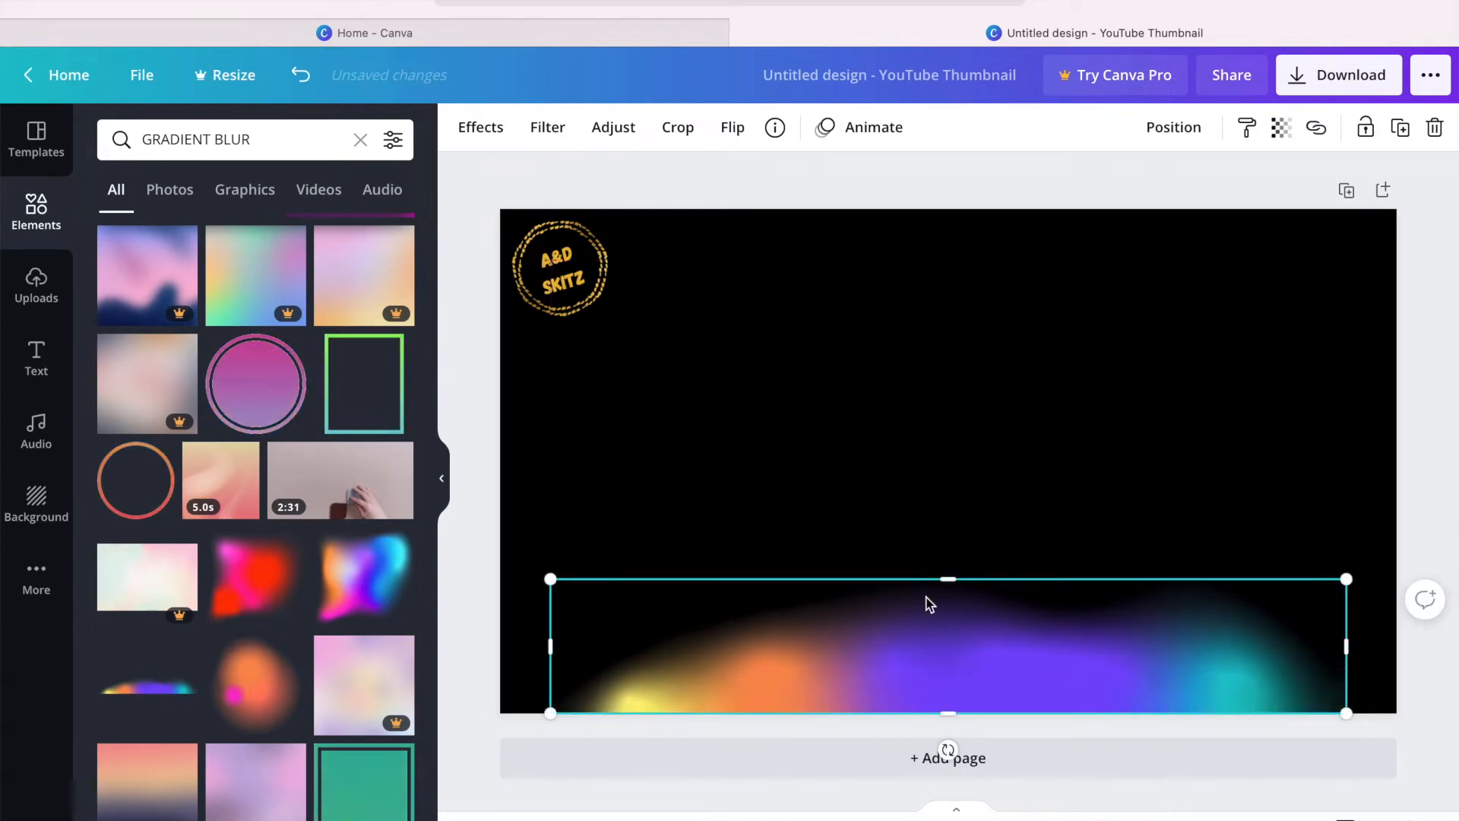
left_click(819, 521)
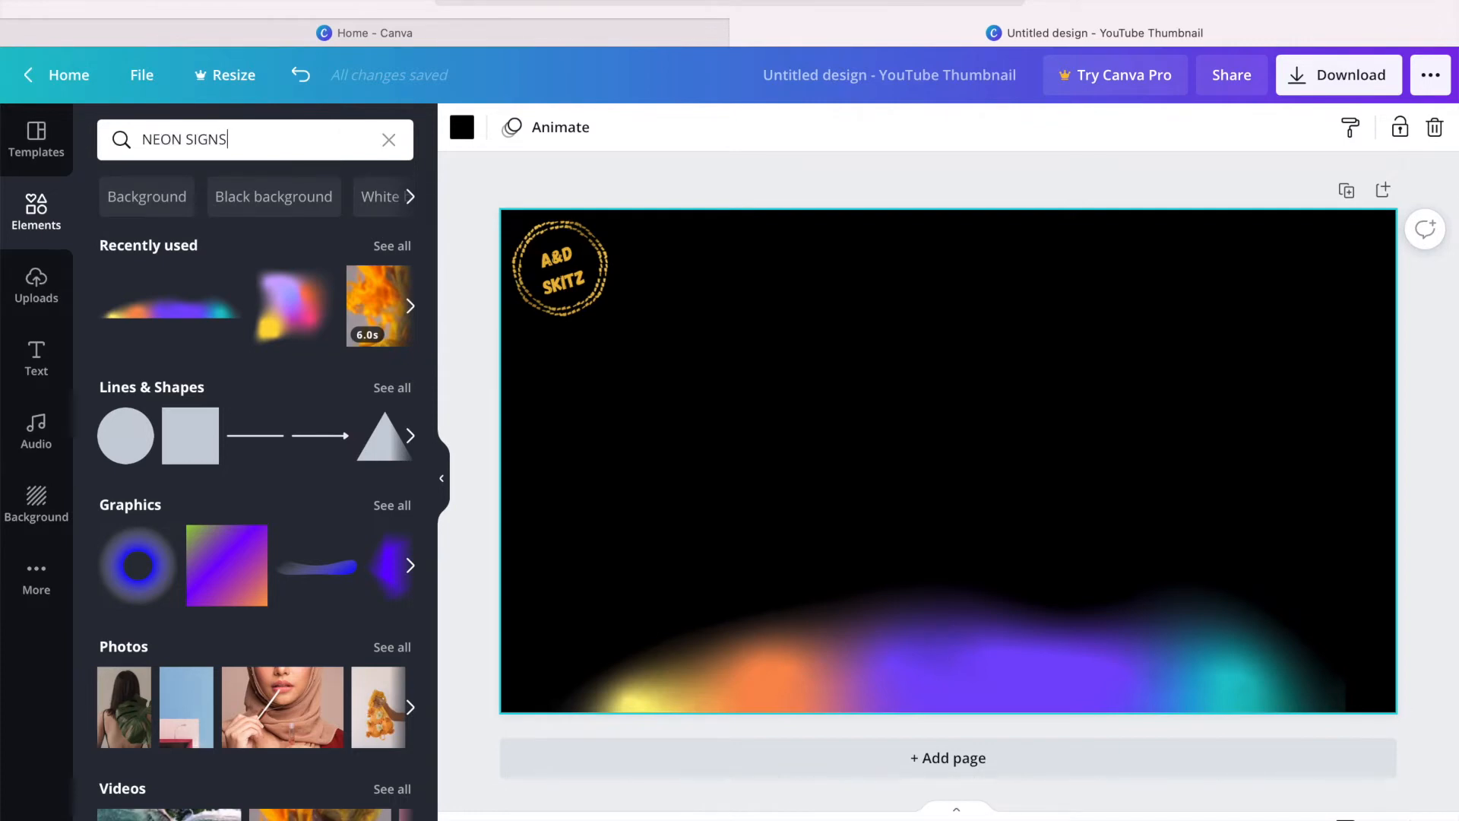
Search the elements for "NEON SIGNS" and add the free neon rainbow graphic to the thumbnail.
key("Return")
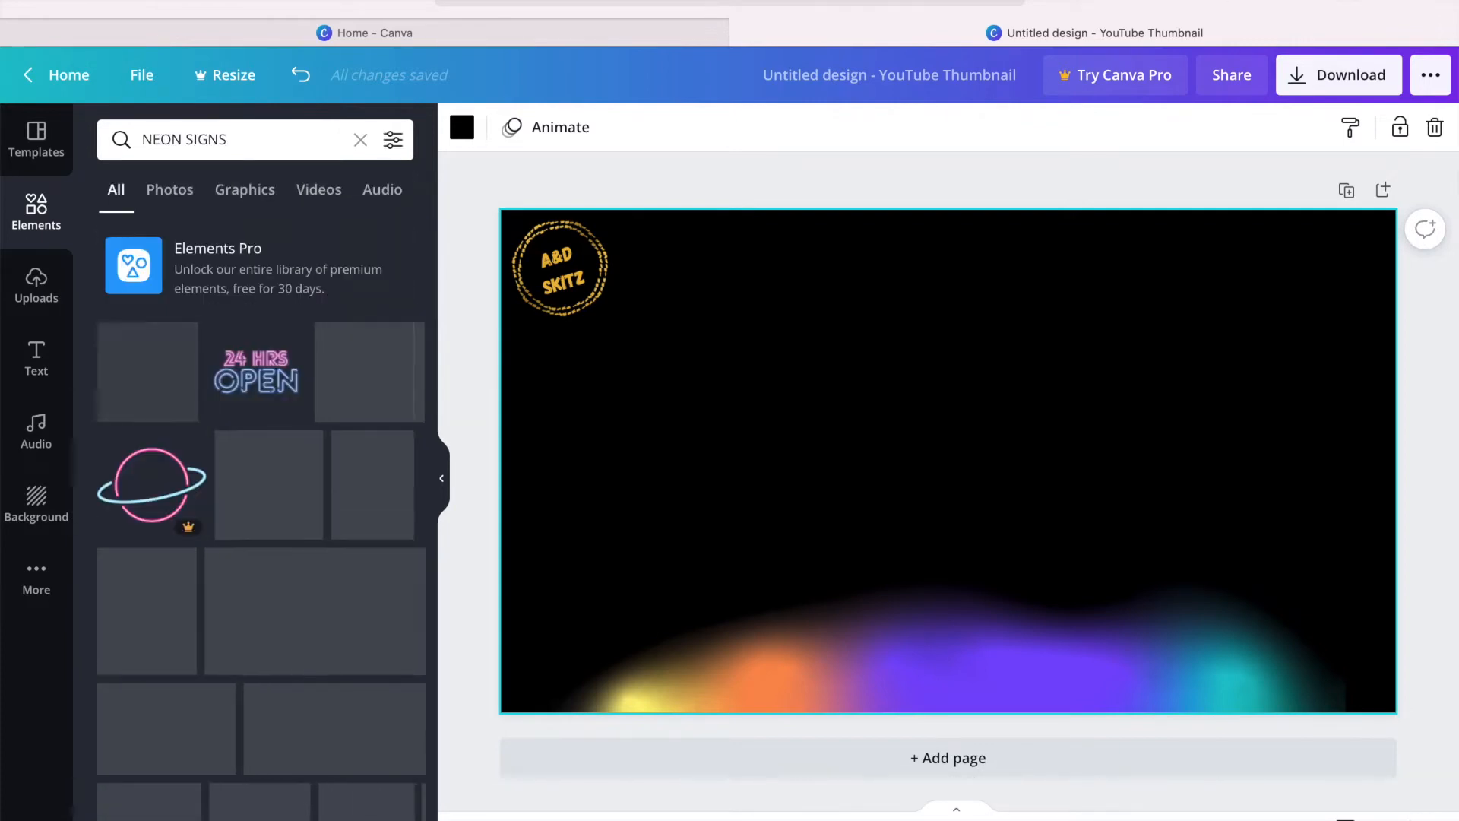
scroll(302, 428, "down", 6)
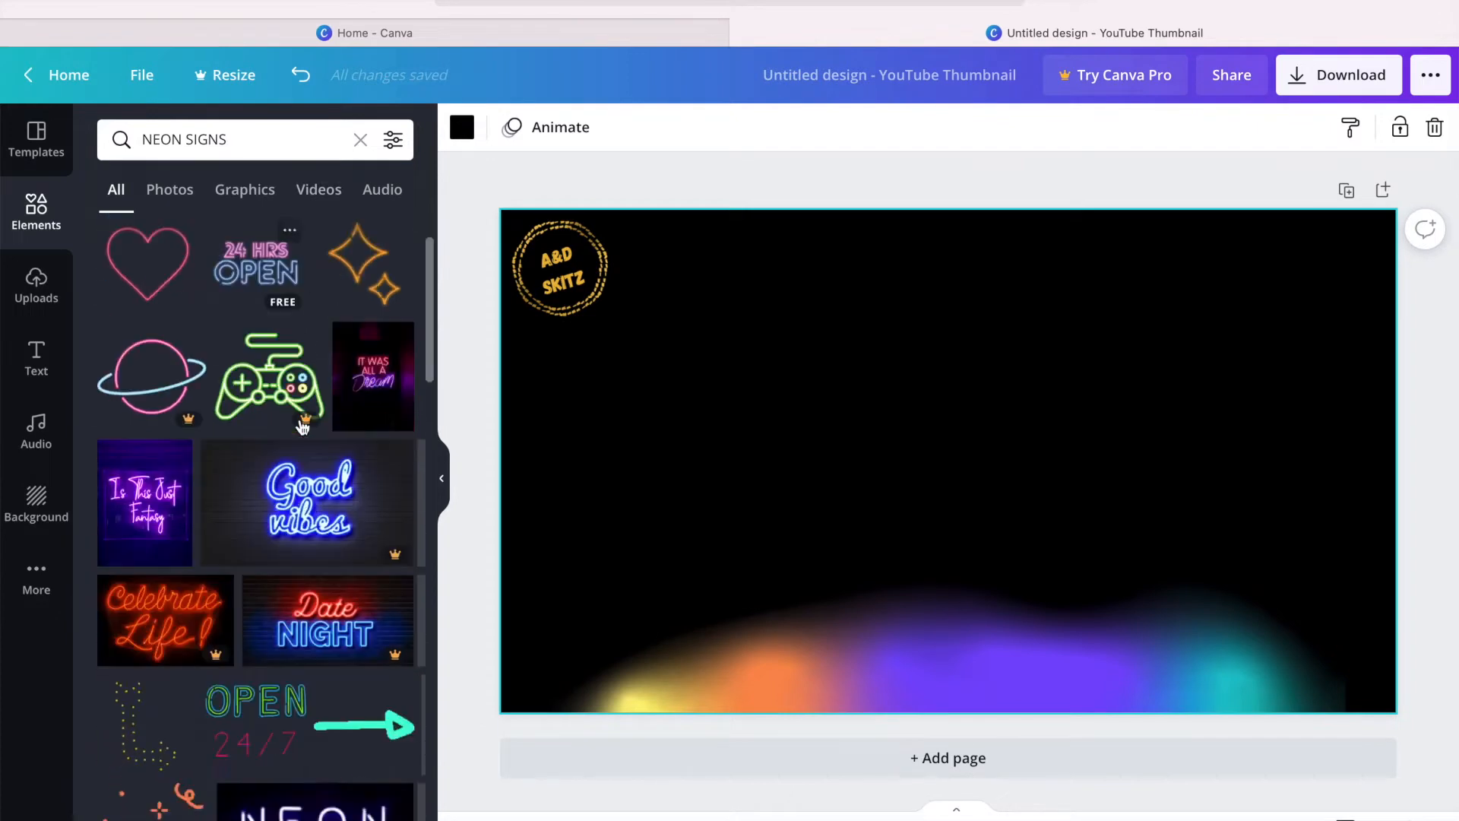
scroll(302, 427, "down", 3)
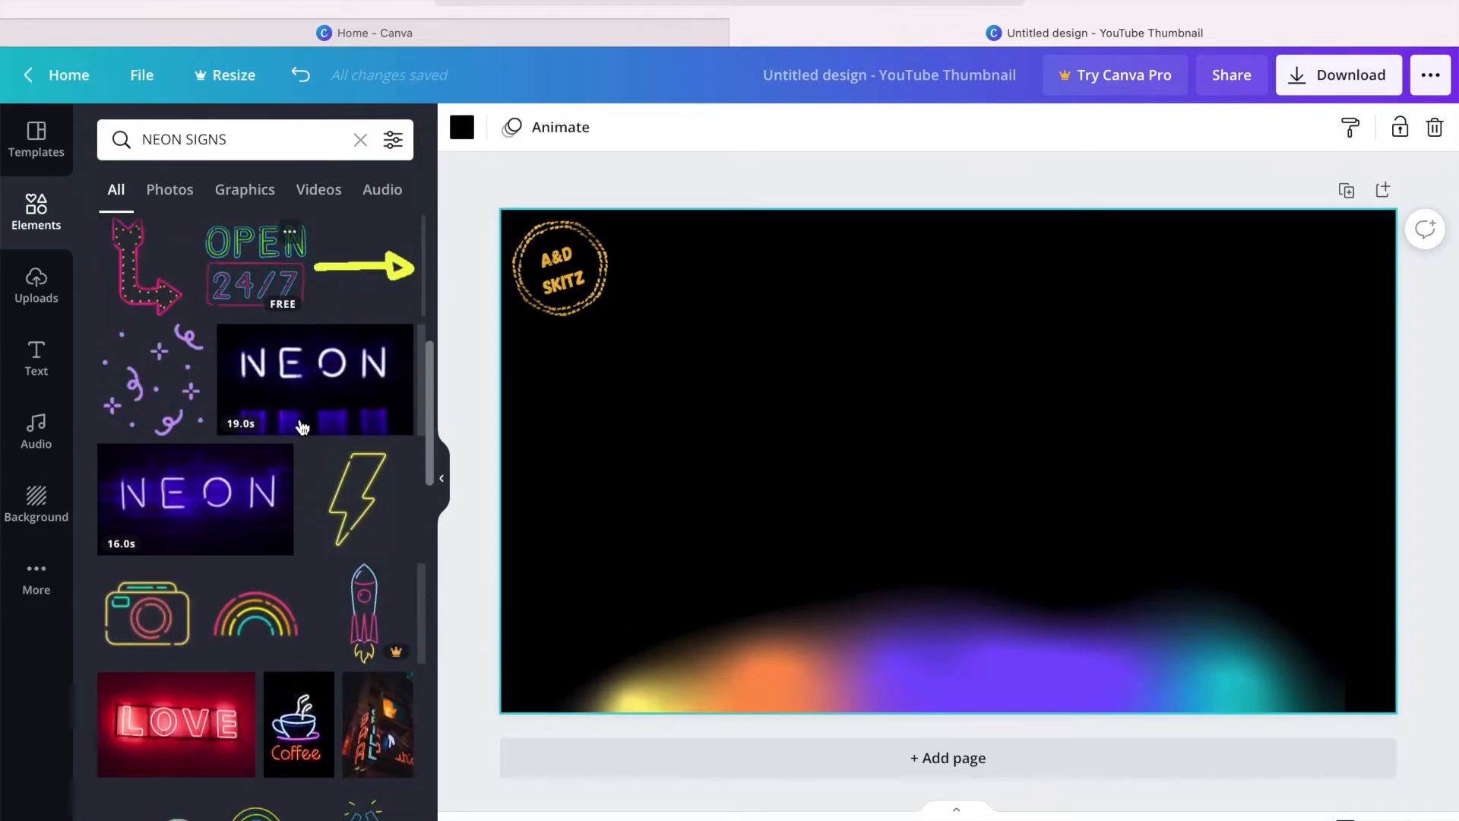
scroll(303, 428, "down", 2)
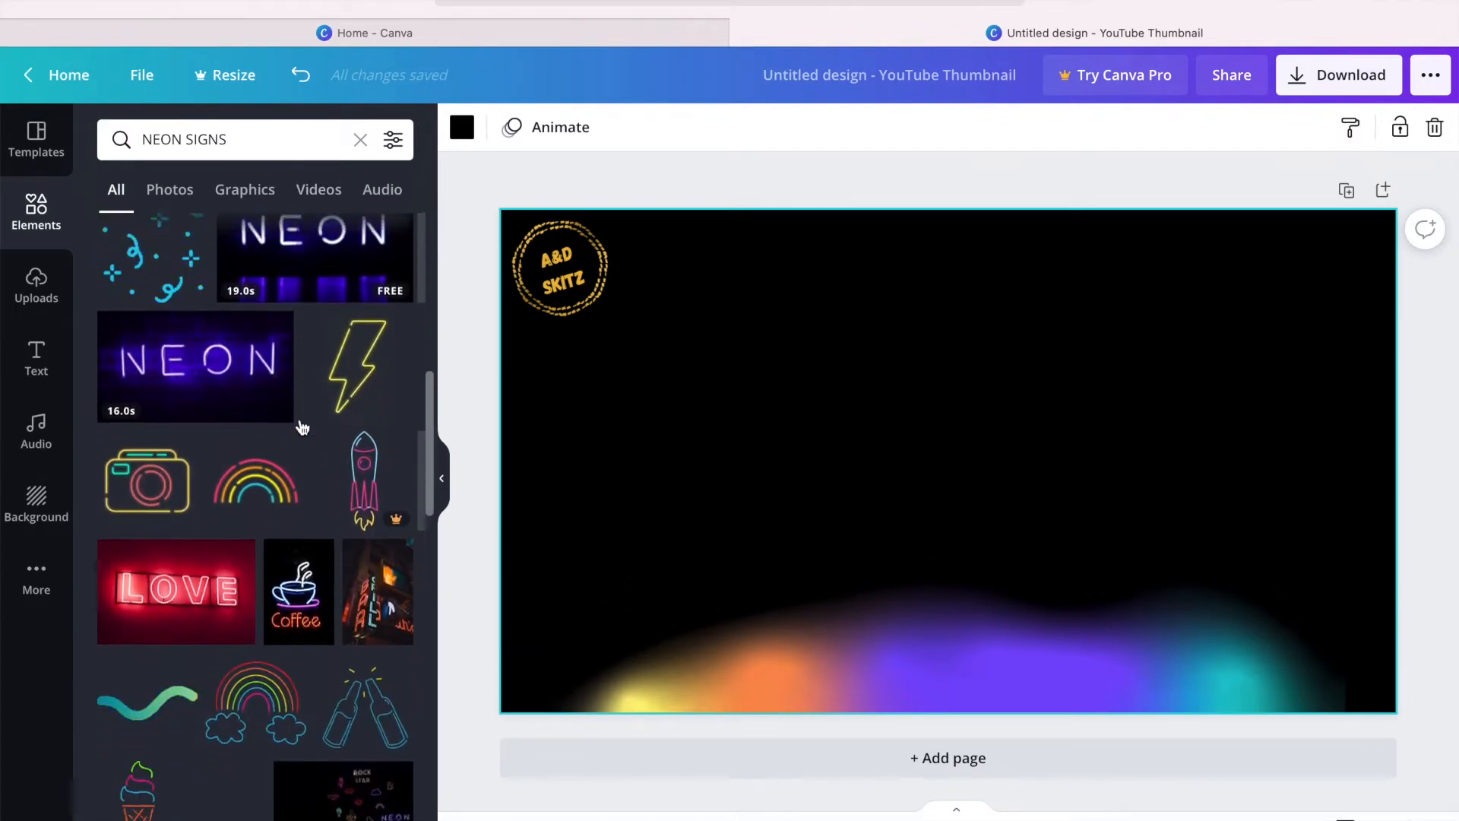
scroll(303, 428, "down", 1)
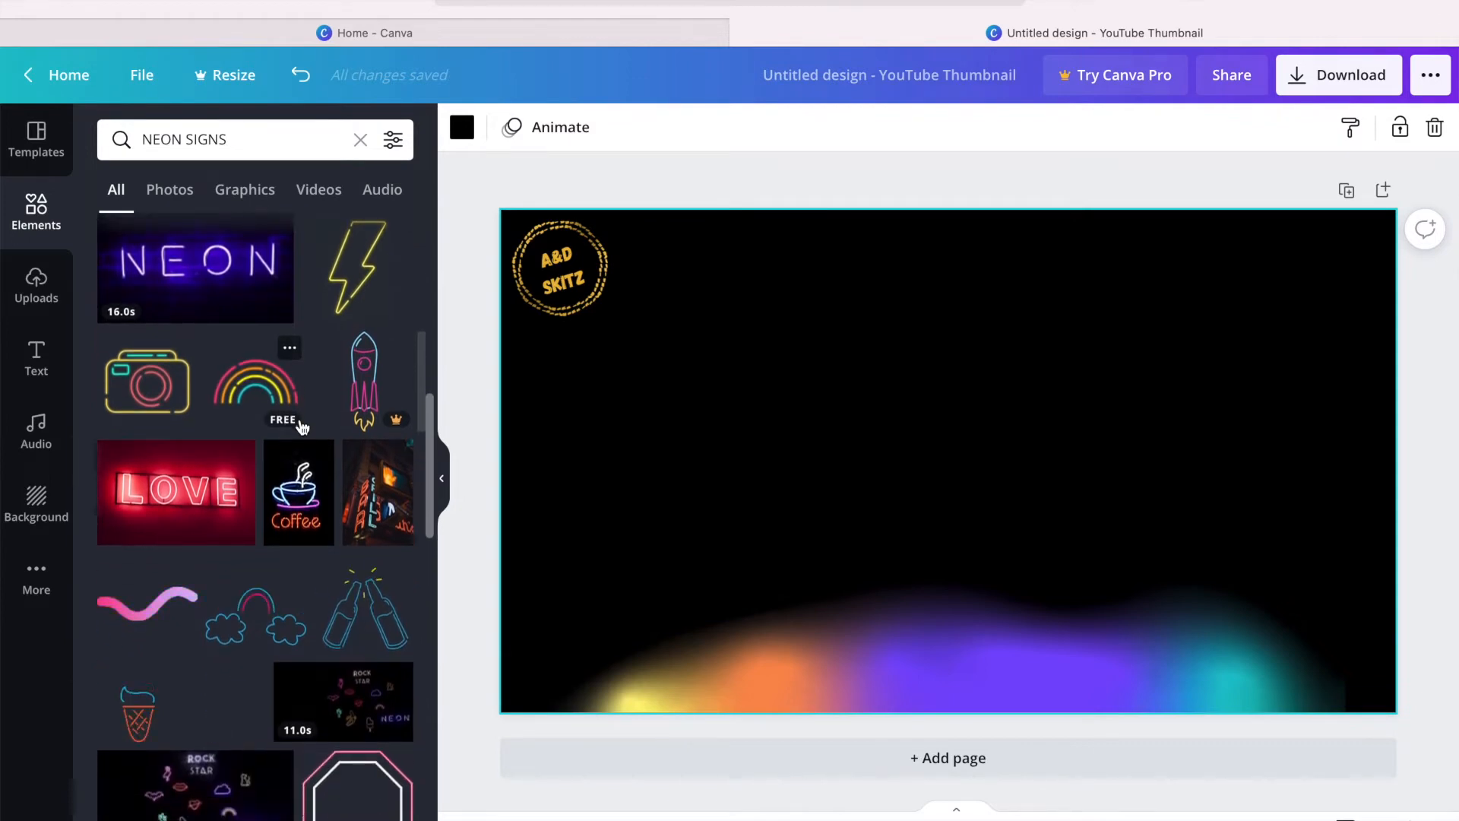
scroll(302, 428, "down", 6)
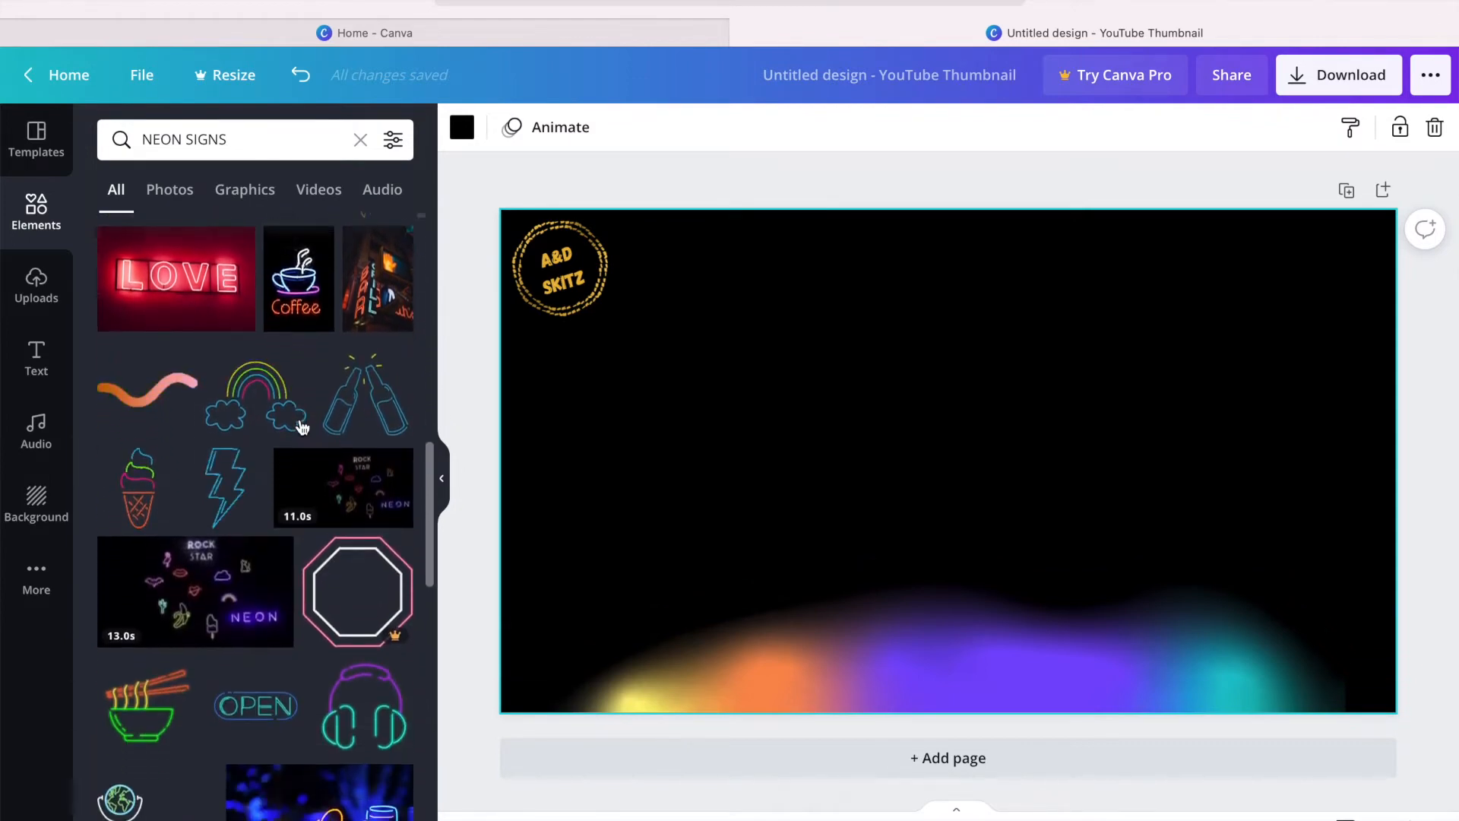
scroll(303, 428, "down", 5)
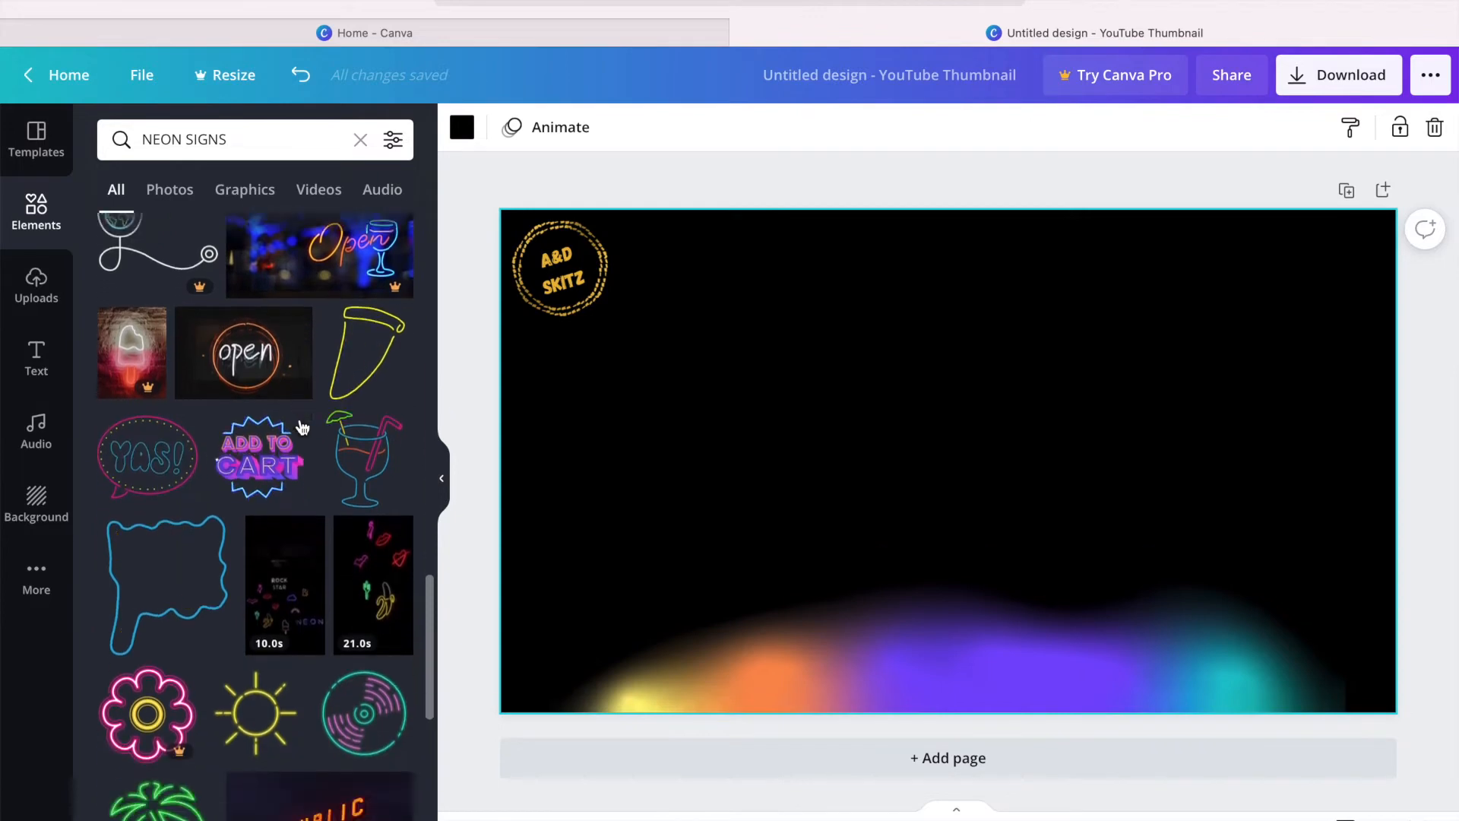
scroll(302, 428, "up", 3)
scroll(303, 428, "up", 11)
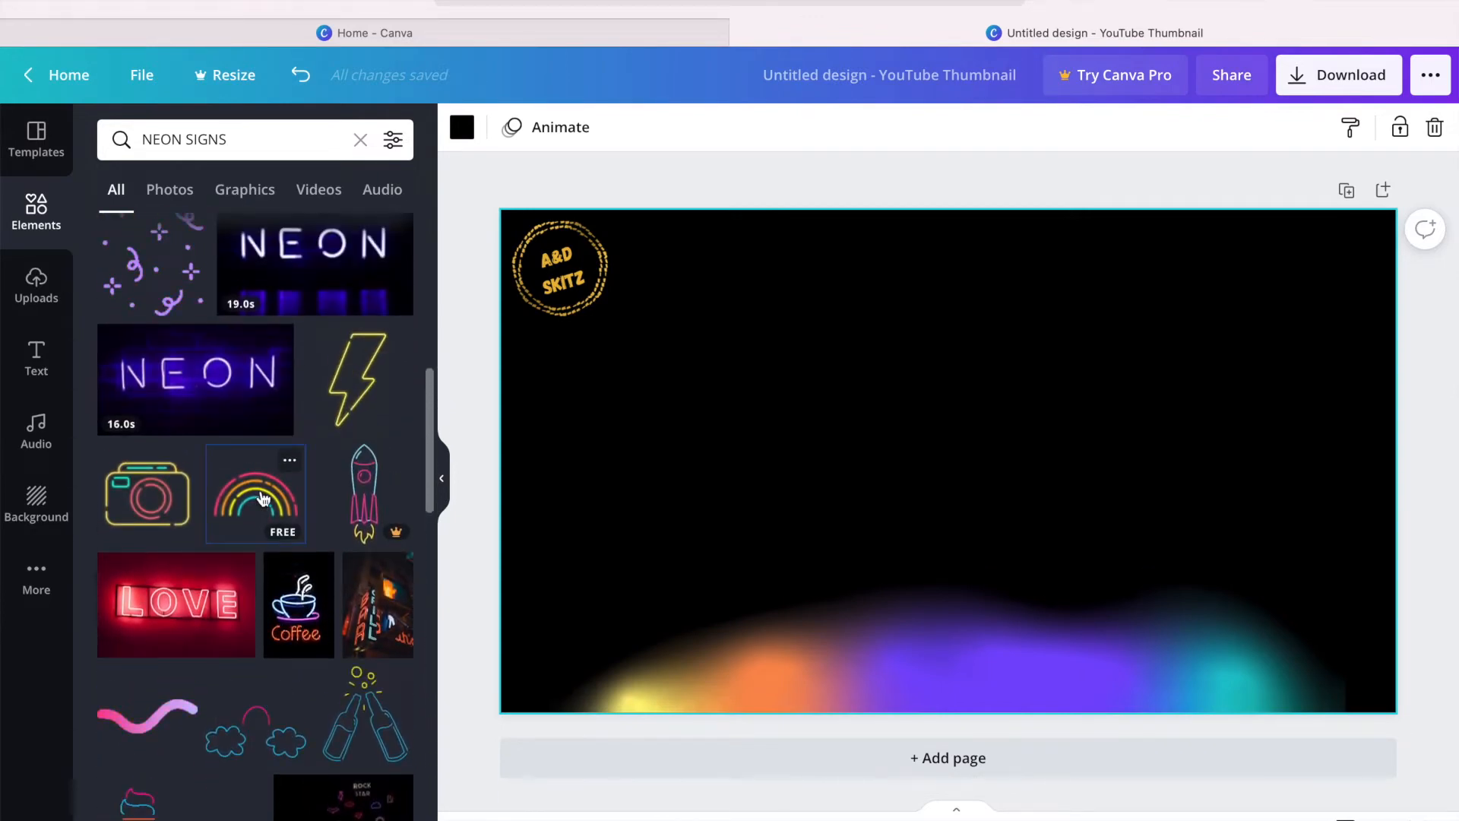
left_click(263, 500)
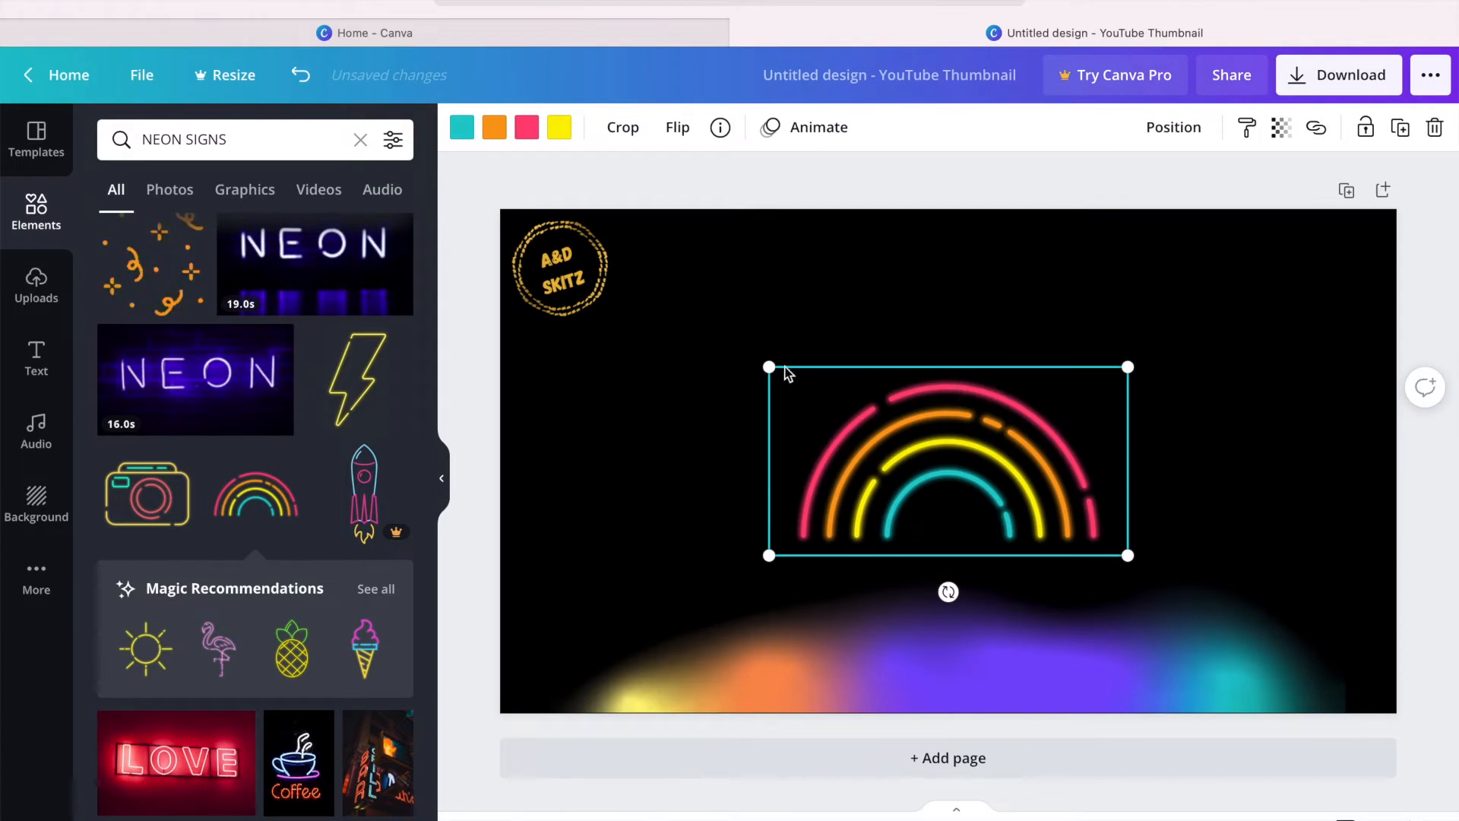
Shrink the neon rainbow to about three quarters of its size and move it to the right side of the canvas, above the gradient.
left_click_drag(779, 373, 874, 424)
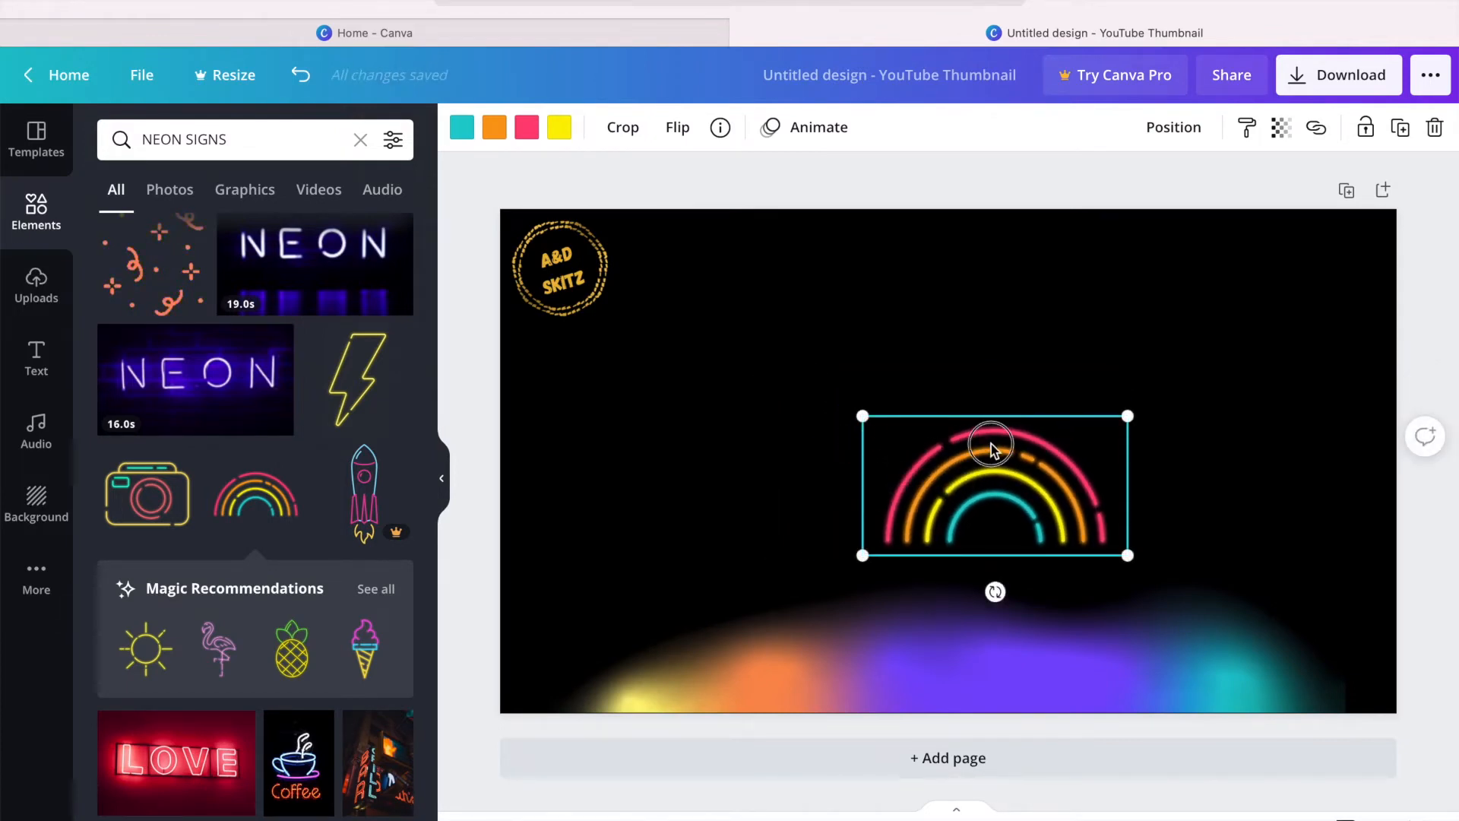
left_click_drag(1006, 444, 1188, 370)
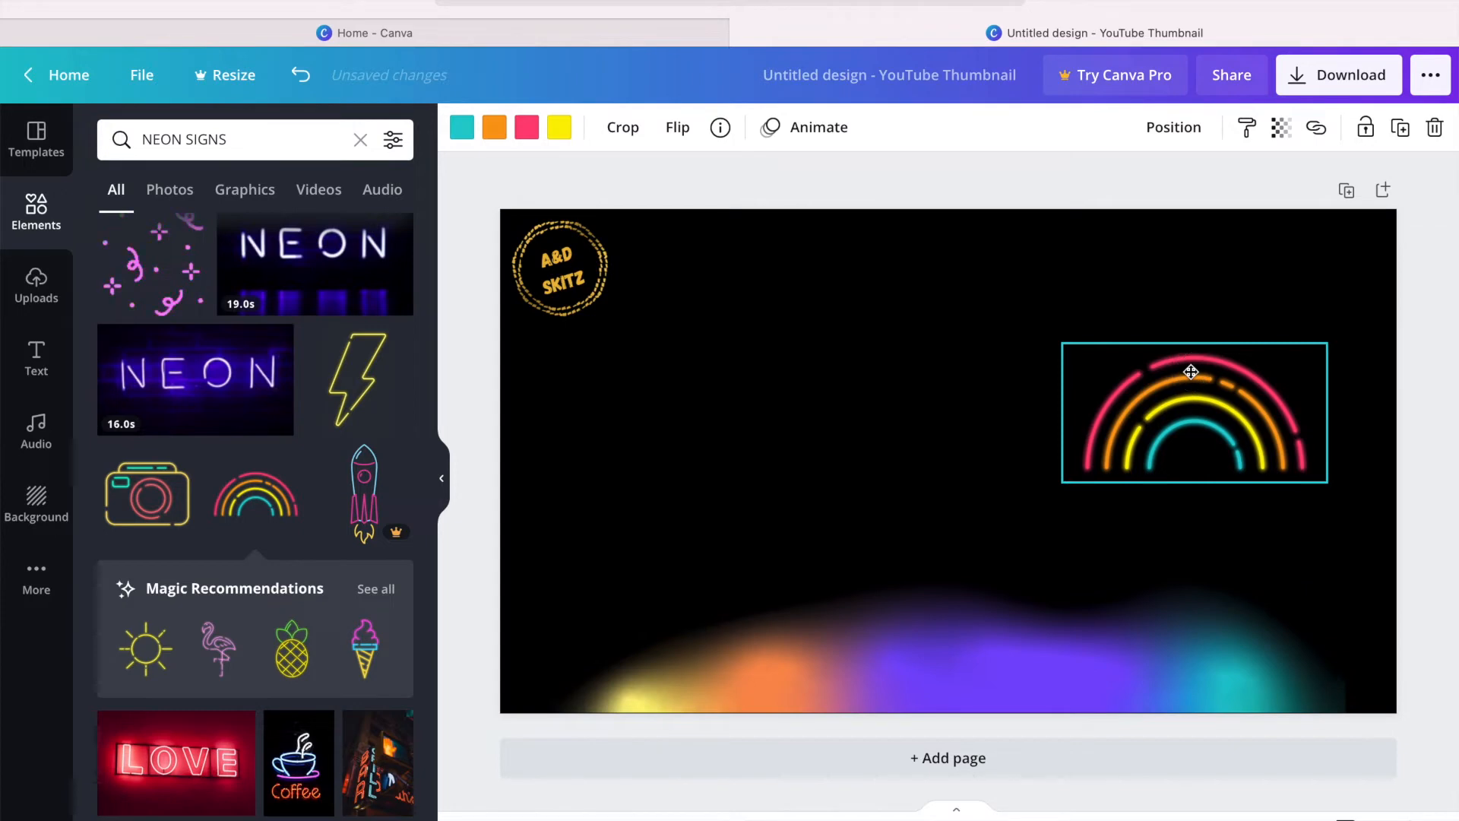
scroll(234, 380, "up", 6)
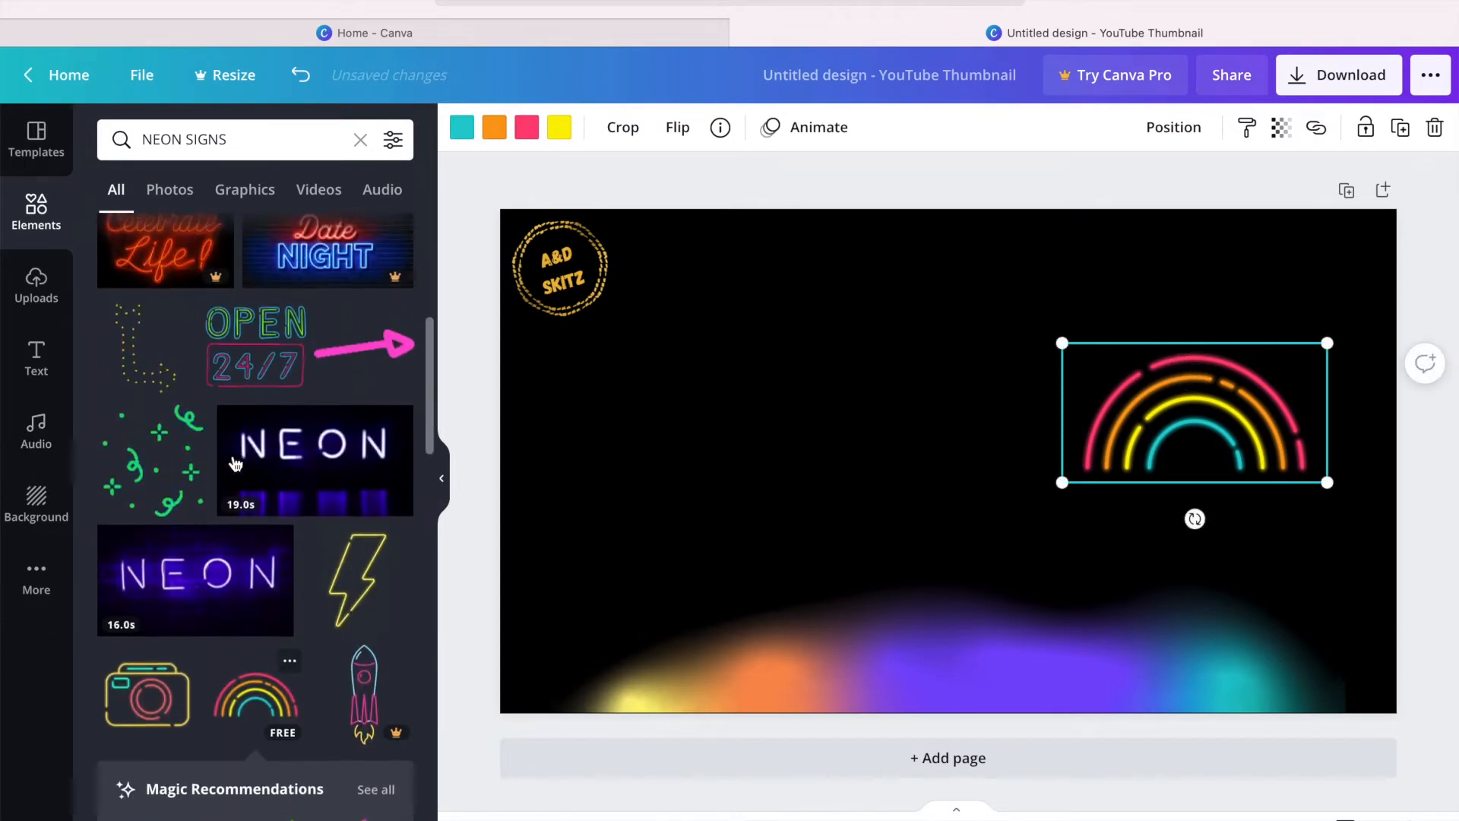
Add the neon flamingo graphic over the teal end of the gradient and nudge the rainbow up to sit above it.
scroll(236, 466, "down", 10)
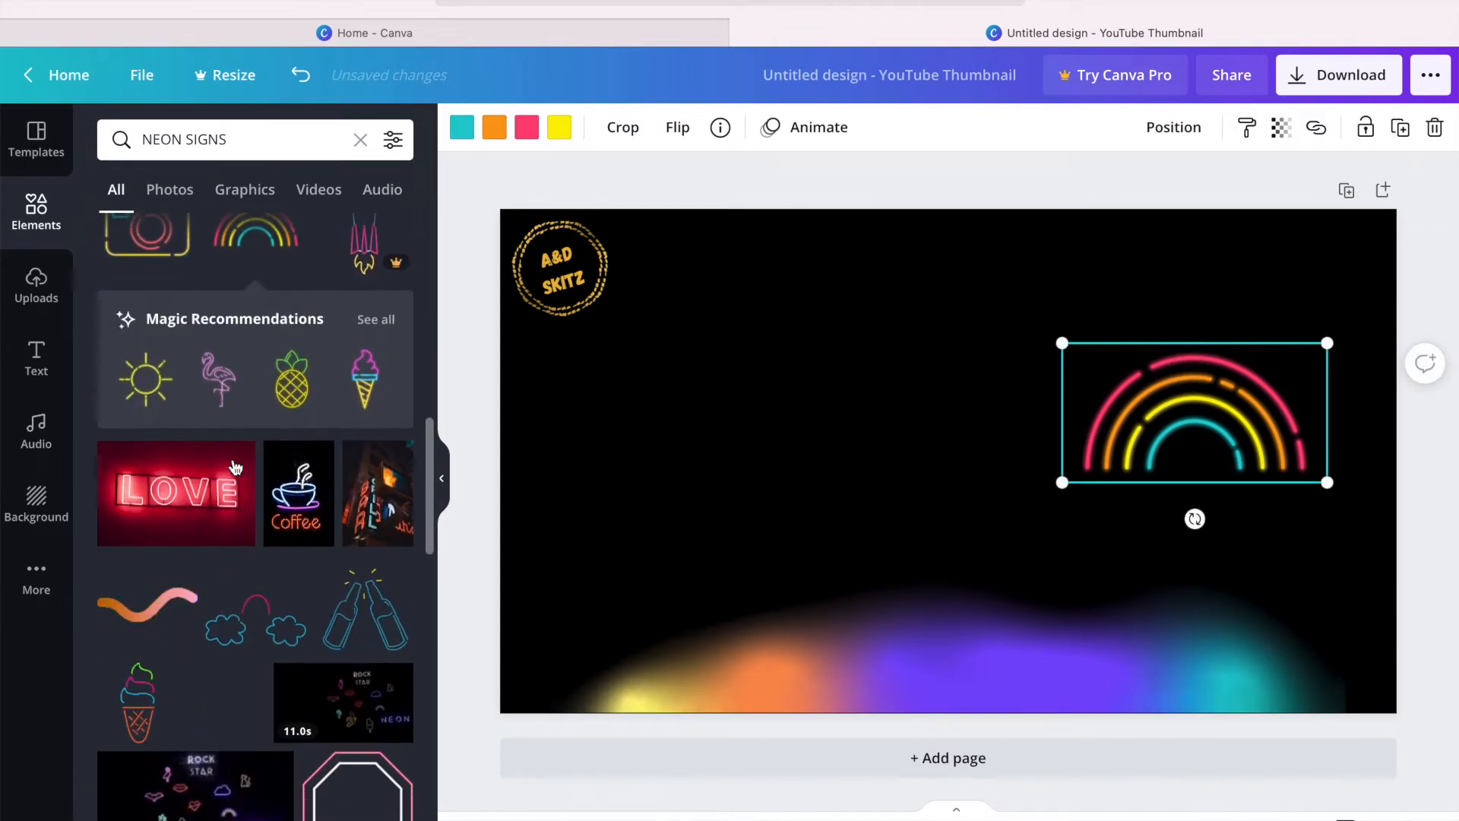
left_click(222, 385)
left_click_drag(896, 511, 1144, 646)
left_click_drag(1178, 405, 1184, 386)
Browse all graphics recommended for the rainbow and search the elements for "NEON SLATE".
left_click(375, 319)
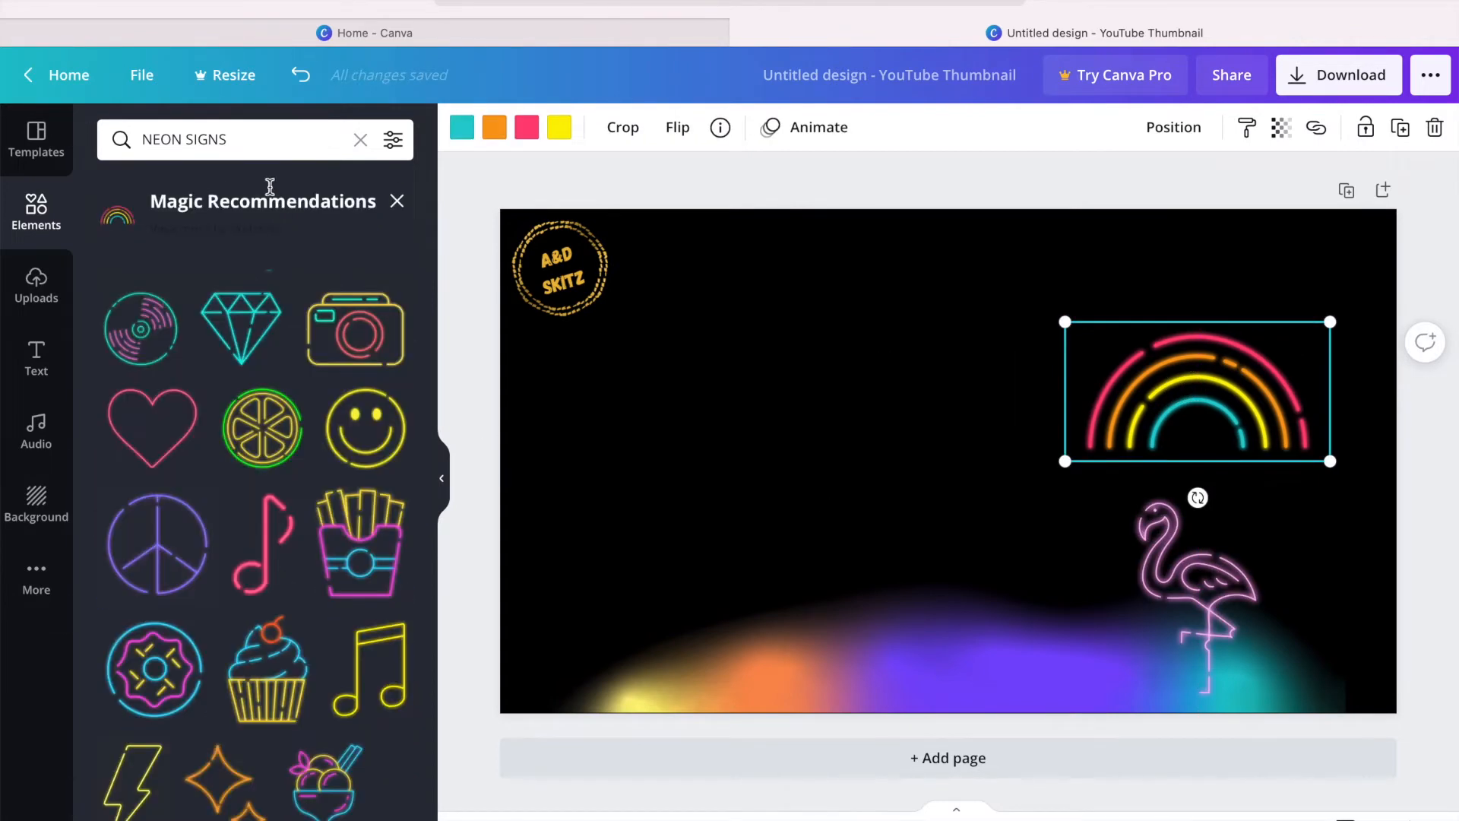
left_click(257, 140)
key("BackSpace")
key("BackSpace")
key("BackSpace")
key("BackSpace")
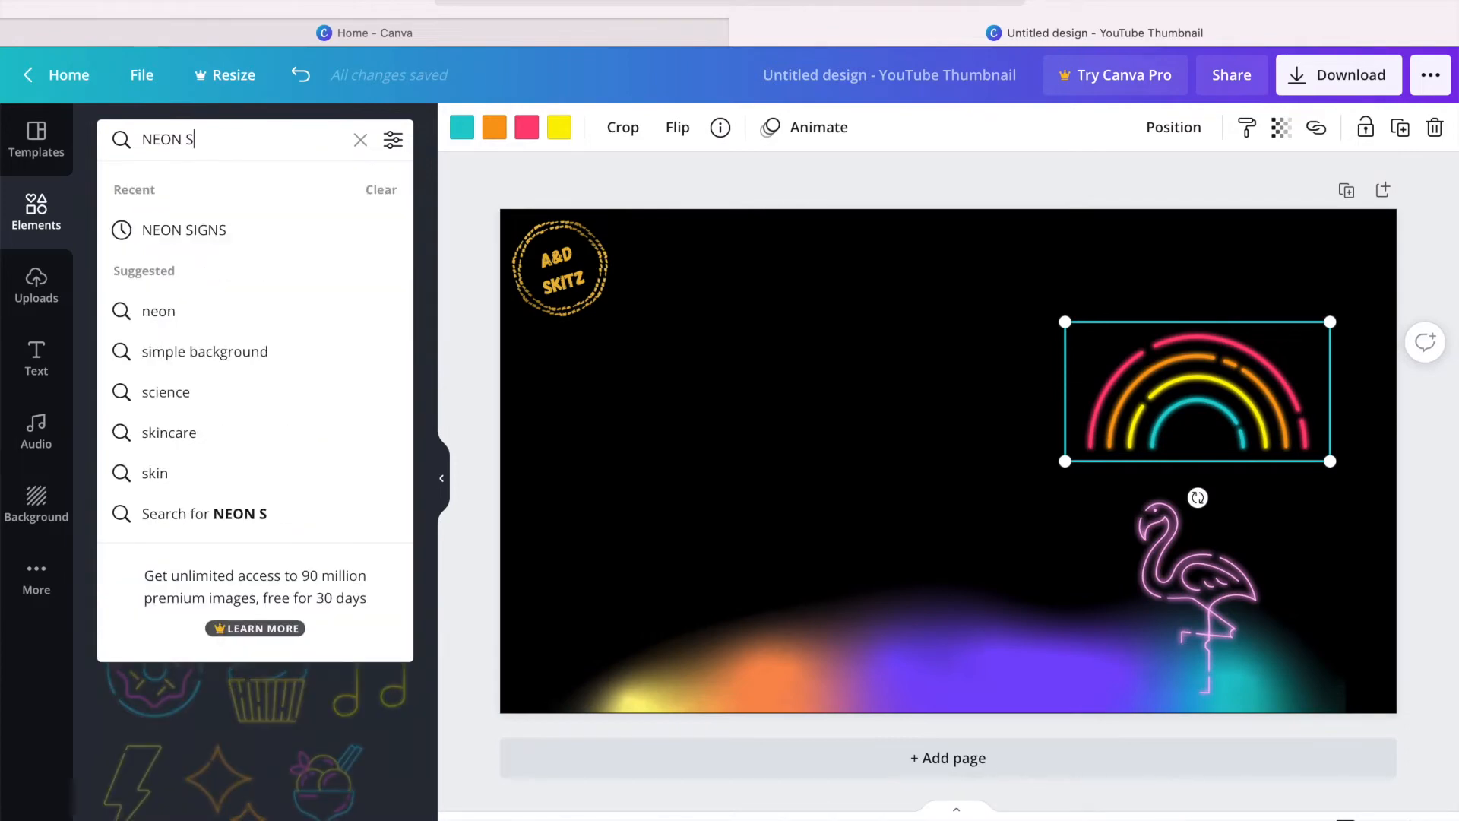
type("LATE")
key("Return")
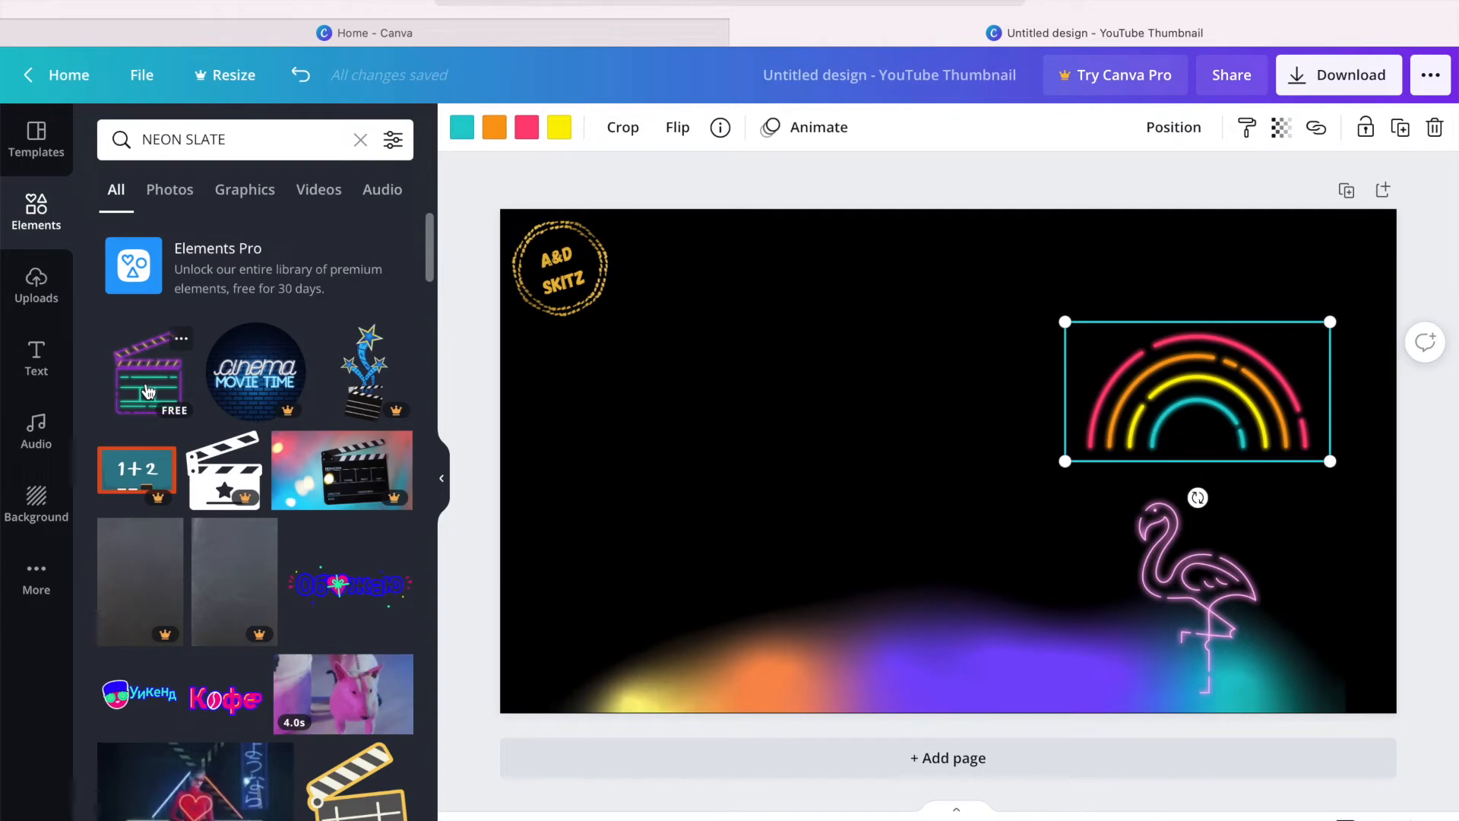
Add the free purple and green neon film slate, move it to the canvas's left side and shrink it slightly.
left_click(148, 391)
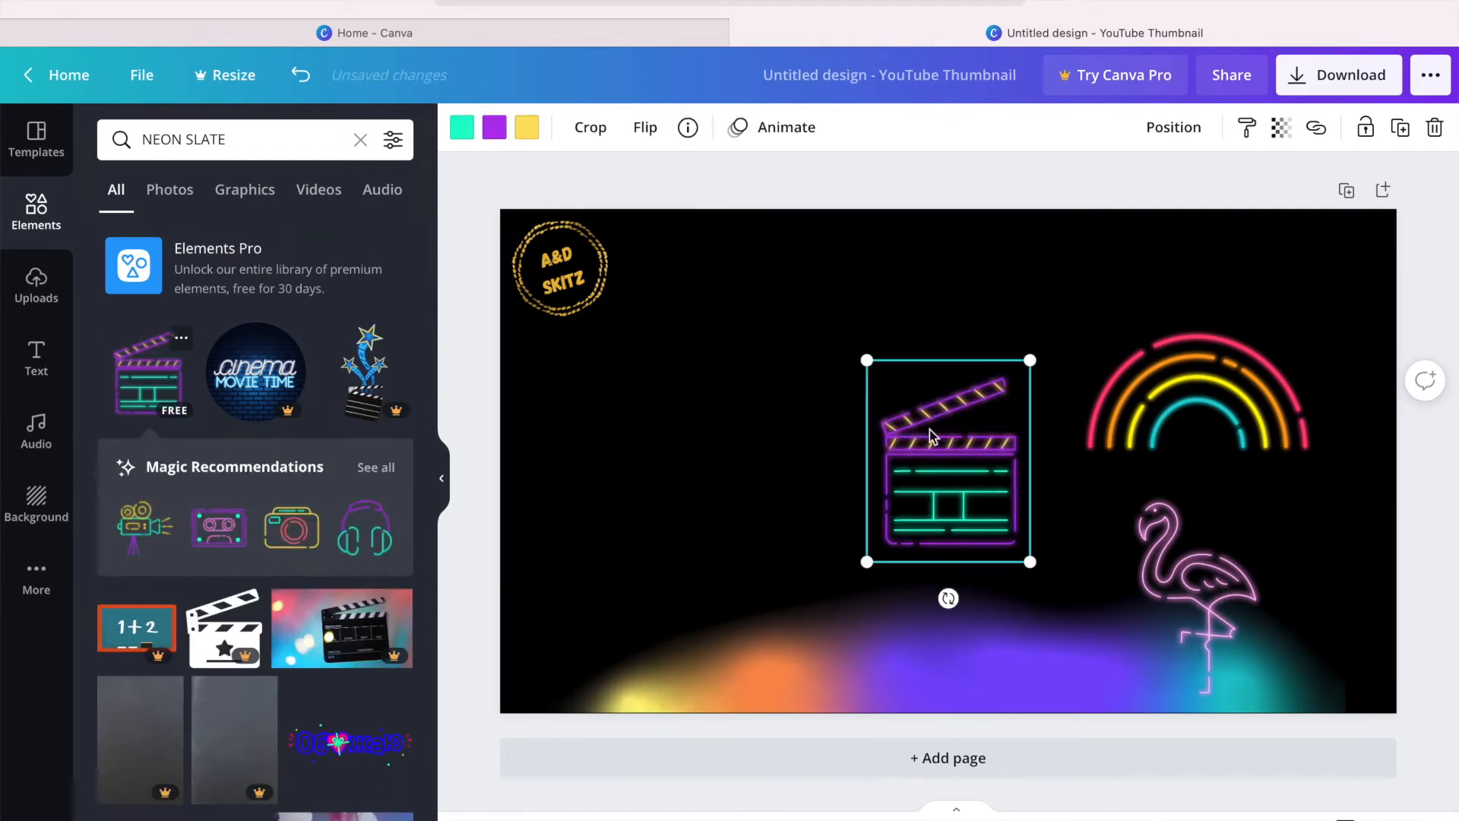
left_click_drag(854, 455, 665, 522)
left_click_drag(583, 424, 629, 456)
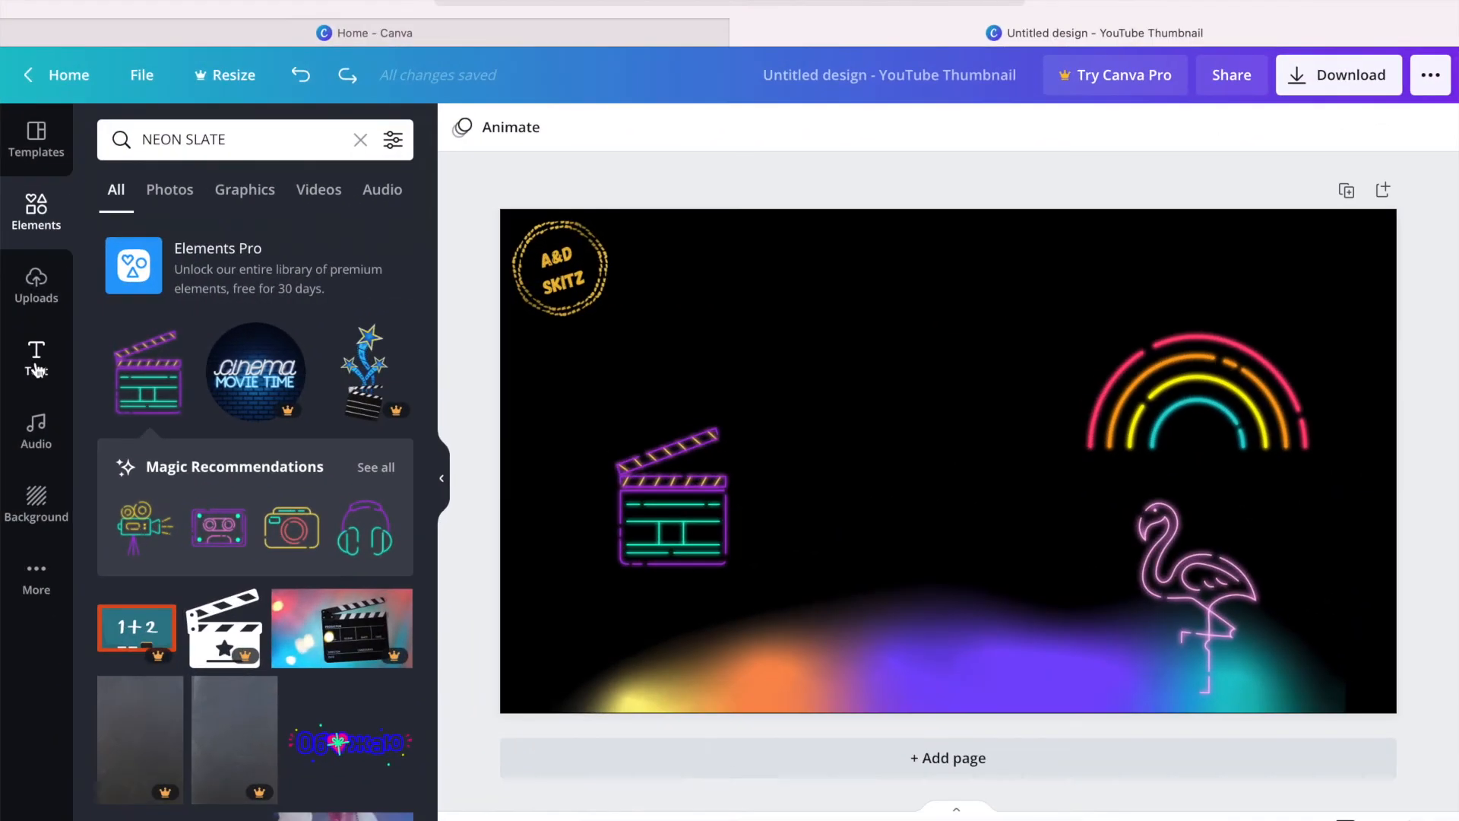
Add the green neon "CHEERS!" text design to the thumbnail and scale it down to font size 117.
left_click(37, 364)
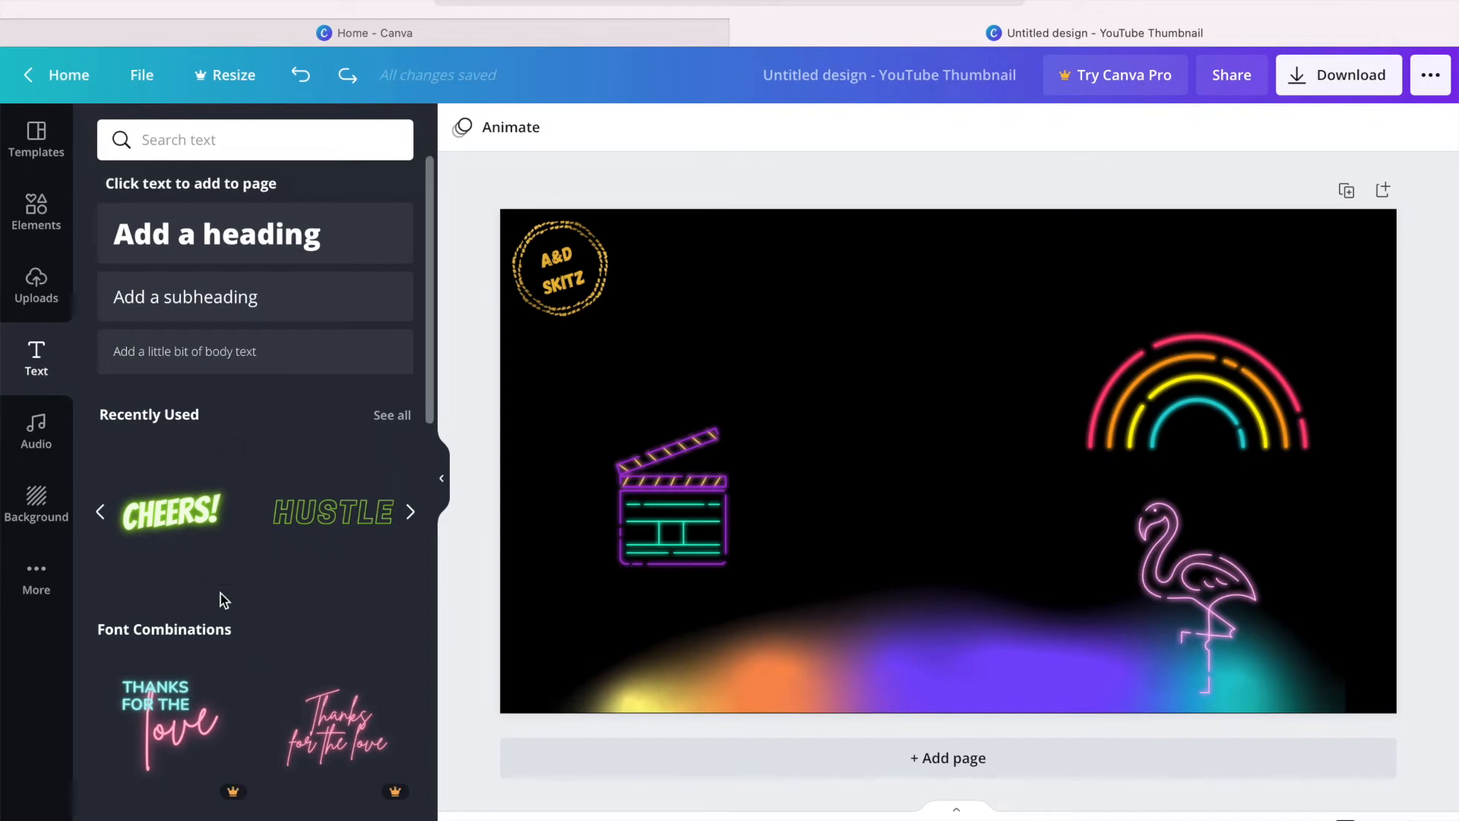
left_click_drag(247, 228, 215, 364)
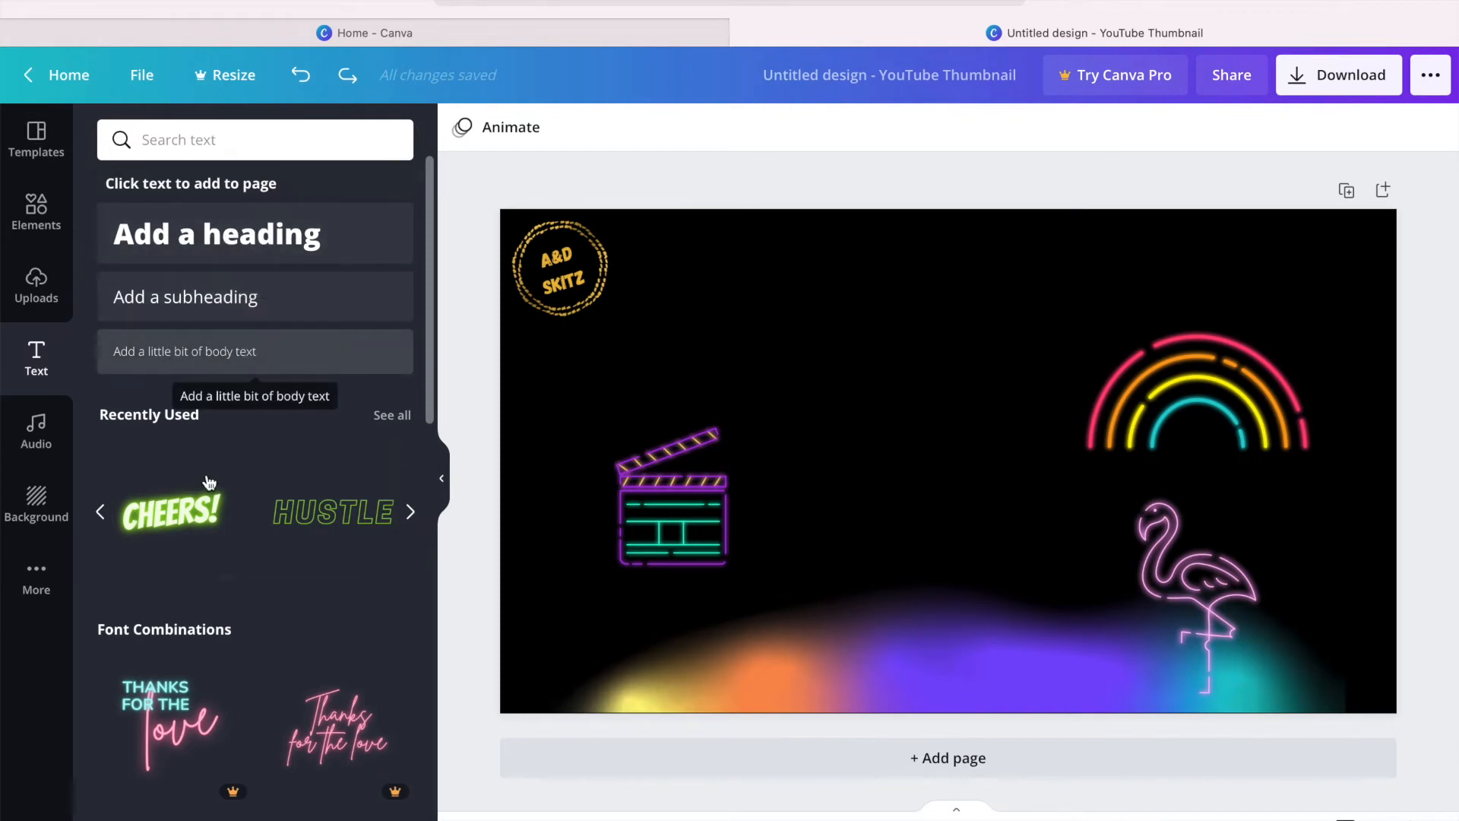
left_click(167, 520)
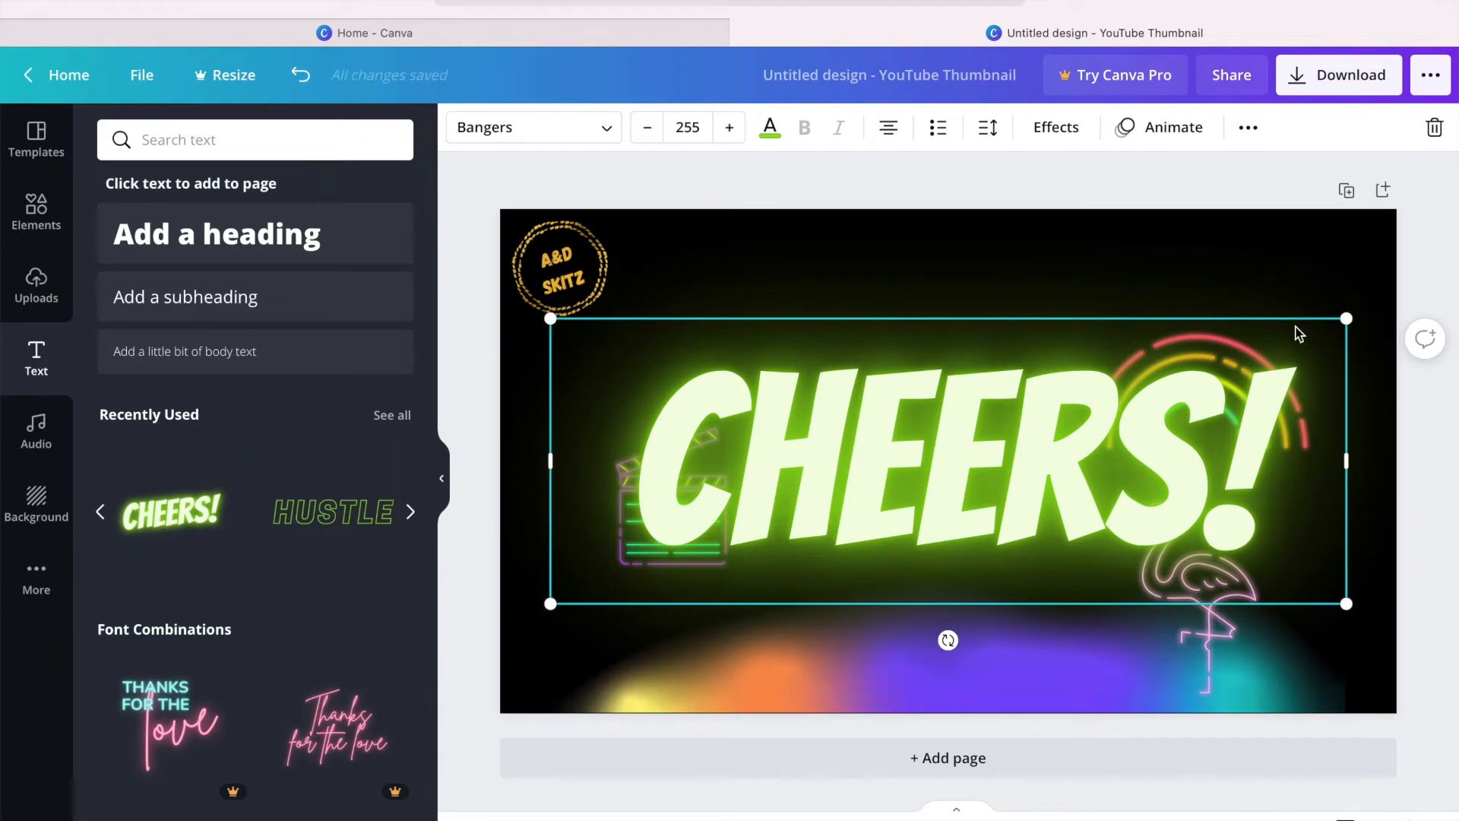
left_click(1348, 318)
left_click_drag(1347, 318, 906, 462)
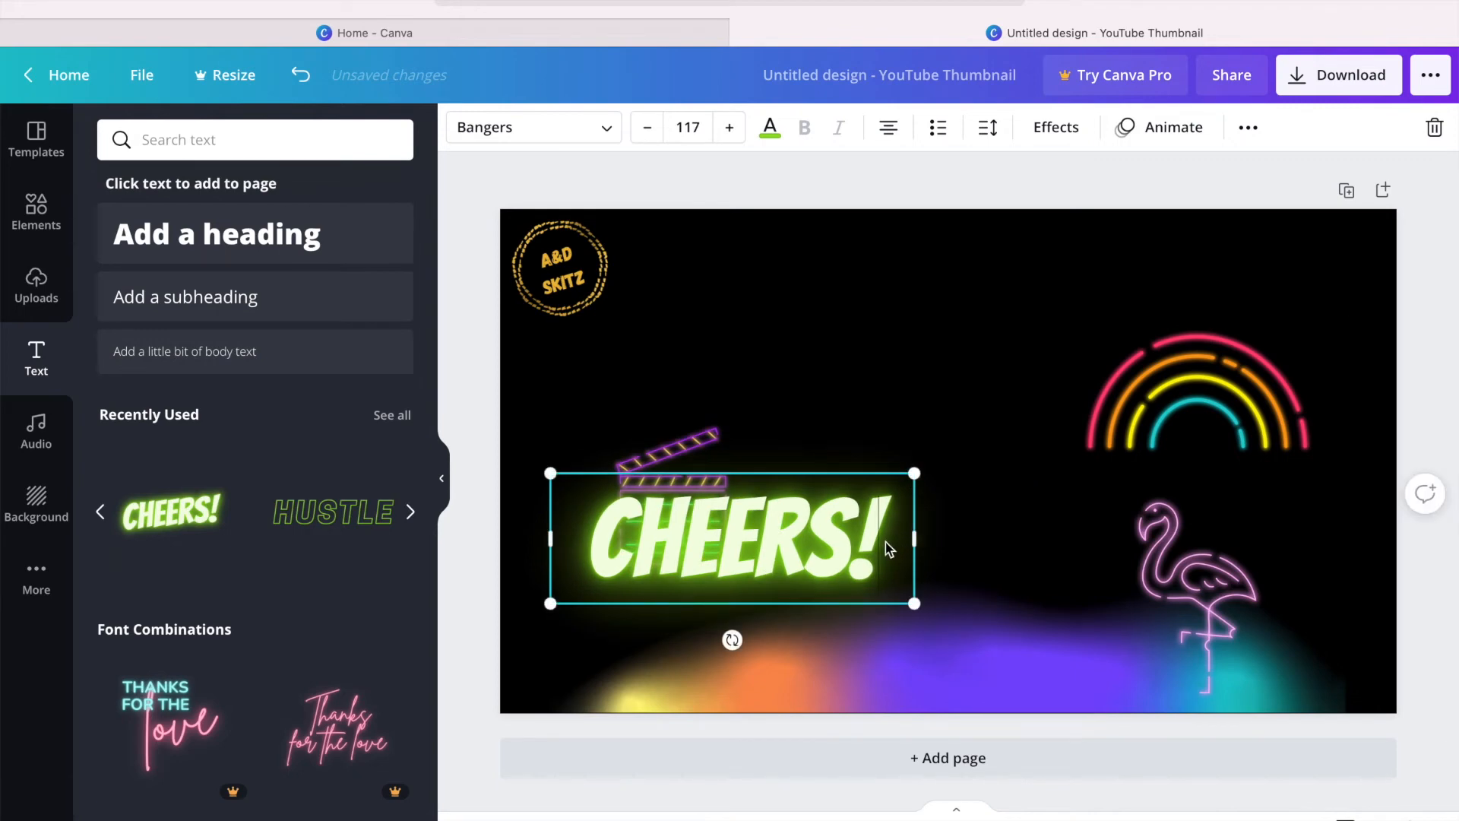
Replace the neon text's wording with "HOW TO USE IMOVIE".
key("BackSpace")
key("BackSpace")
key("BackSpace")
key("BackSpace")
key("BackSpace")
key("BackSpace")
key("BackSpace")
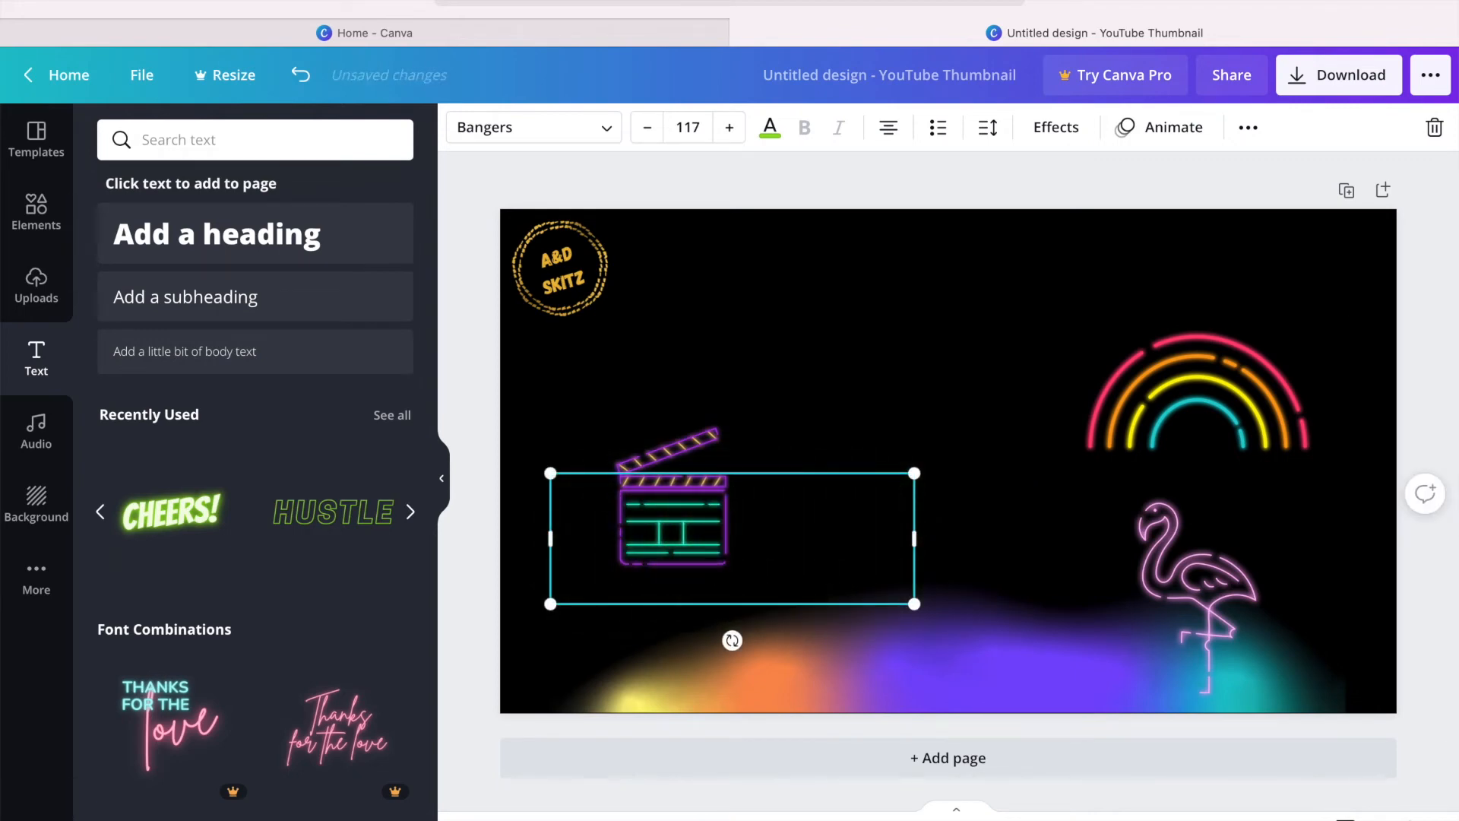
type("HOW TO")
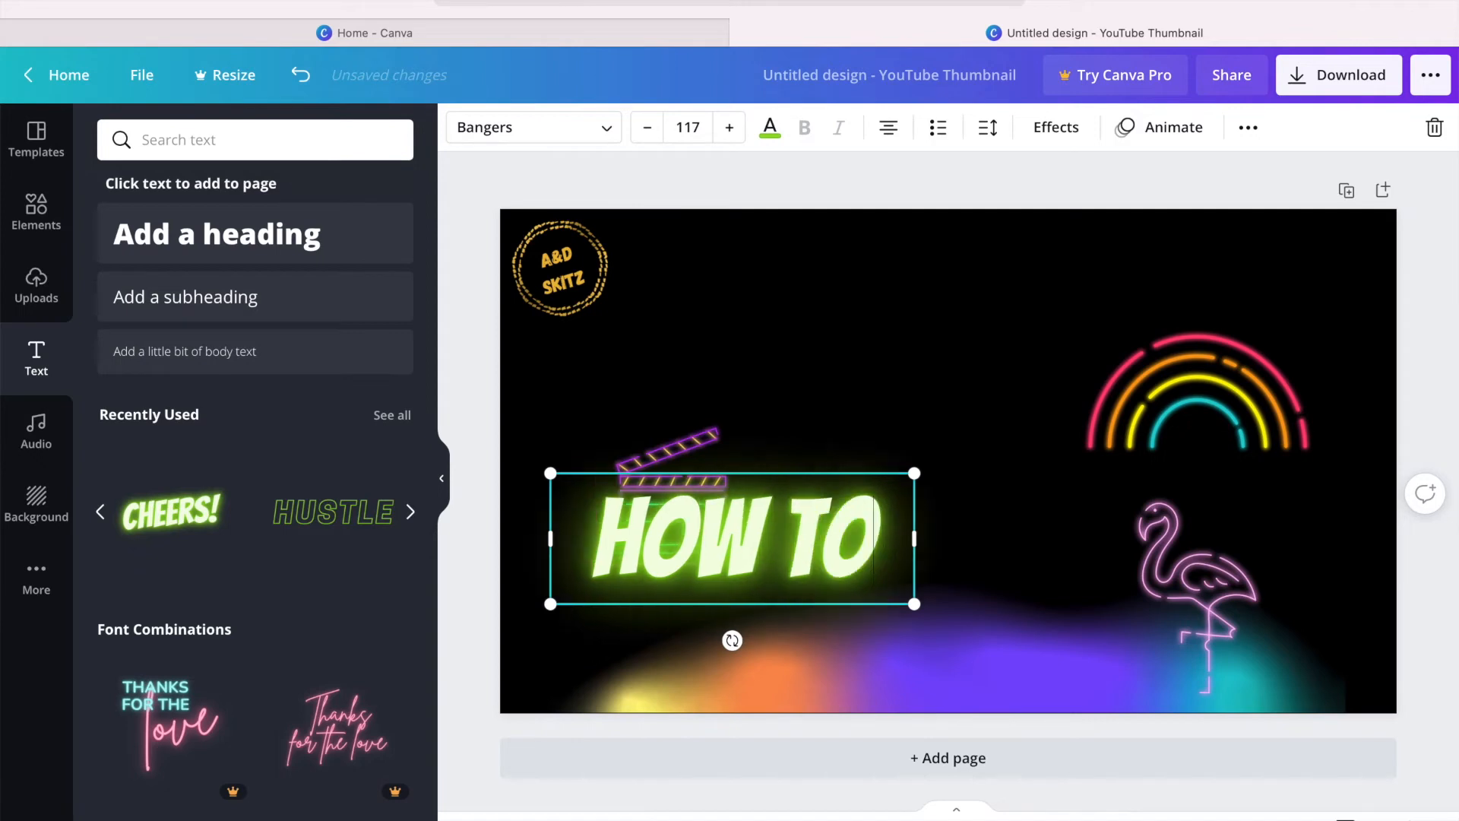
type(" USE IMOVIE")
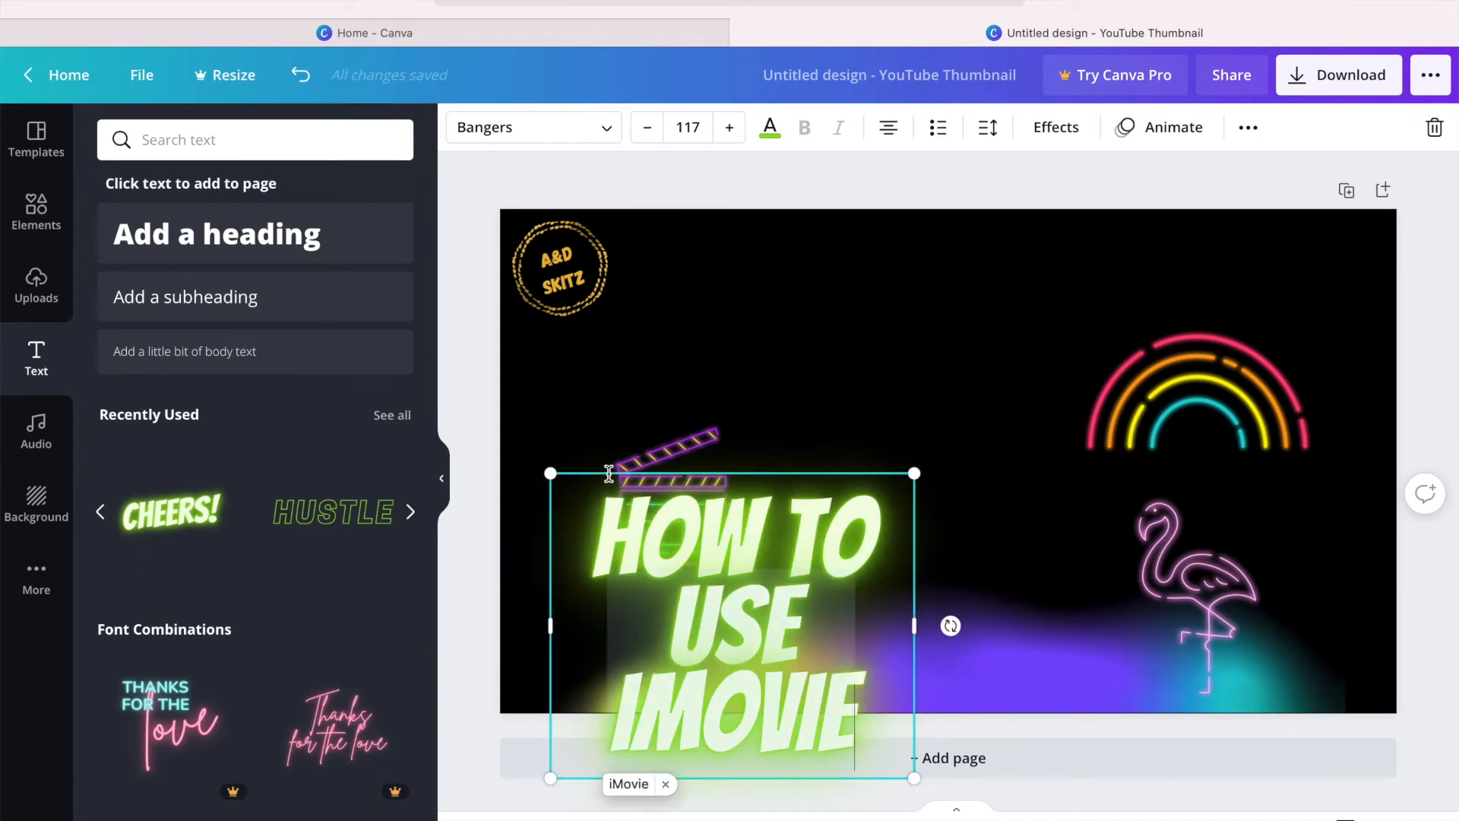
Move the neon title text to the centre of the canvas, between the slate and the rainbow.
left_click_drag(588, 475, 644, 464)
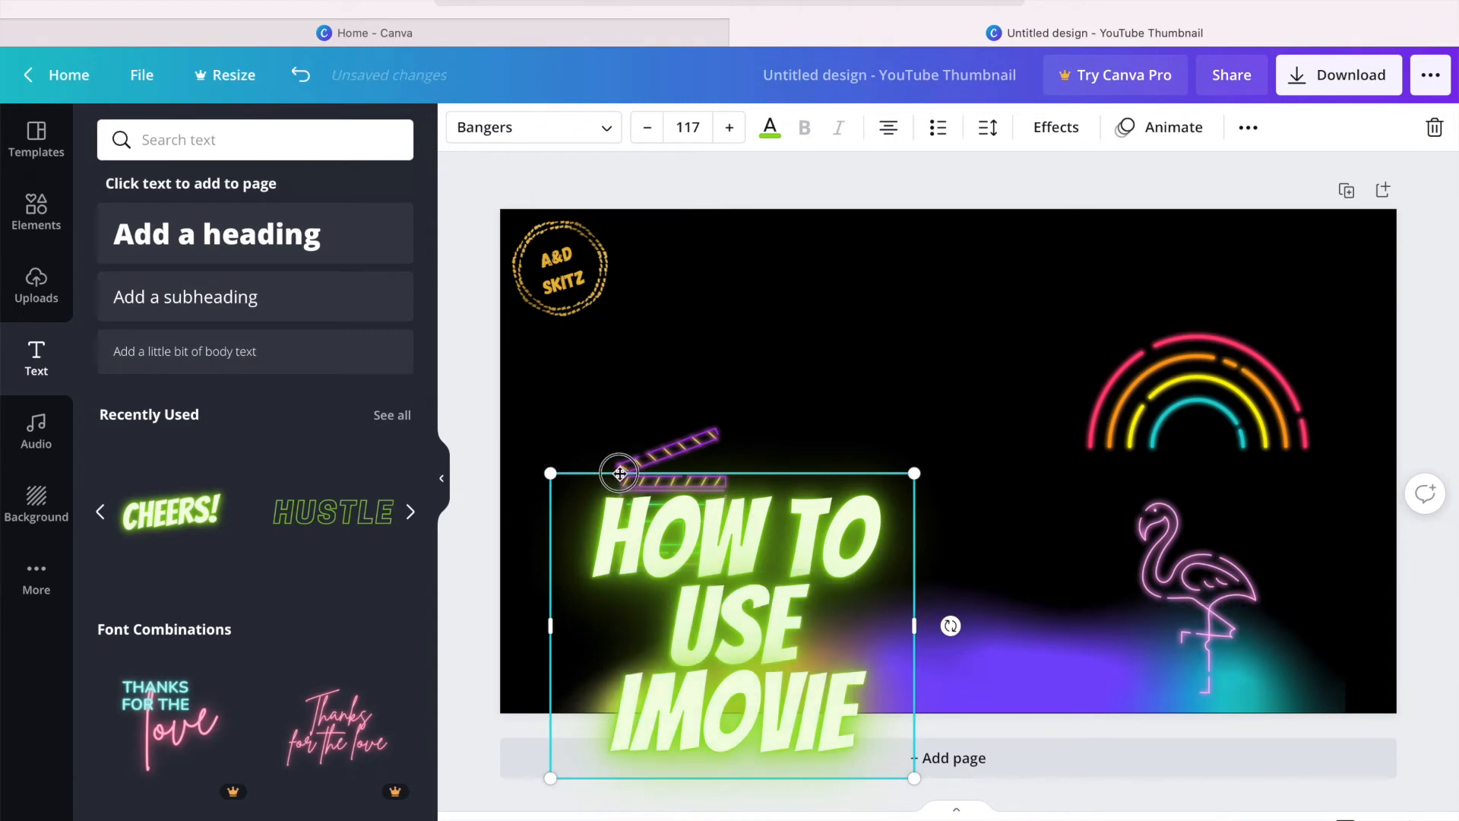
left_click_drag(619, 473, 836, 303)
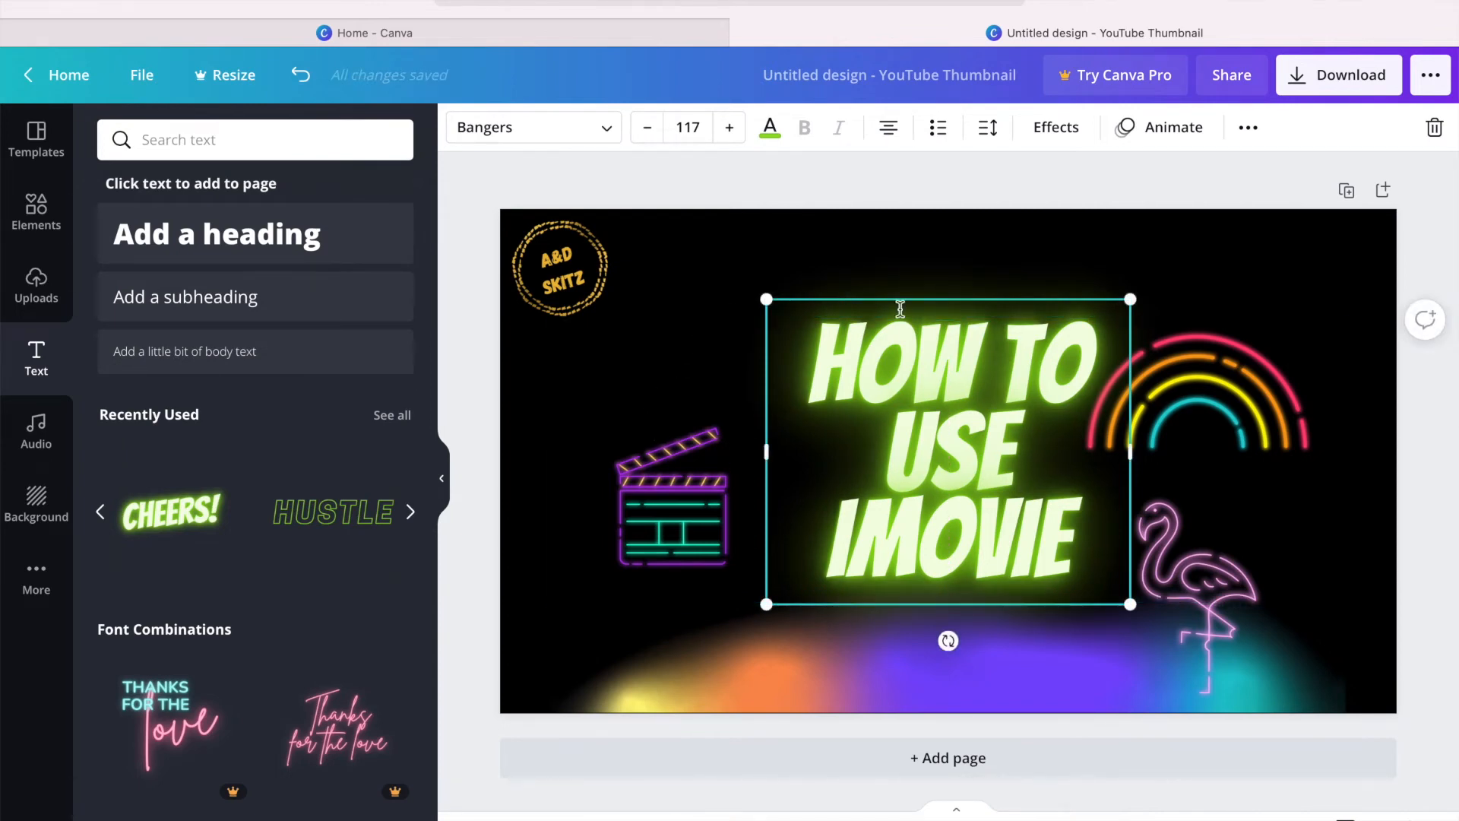
left_click(1295, 262)
Move the neon flamingo further right and slightly down, towards the canvas's lower-right corner.
left_click(1231, 374)
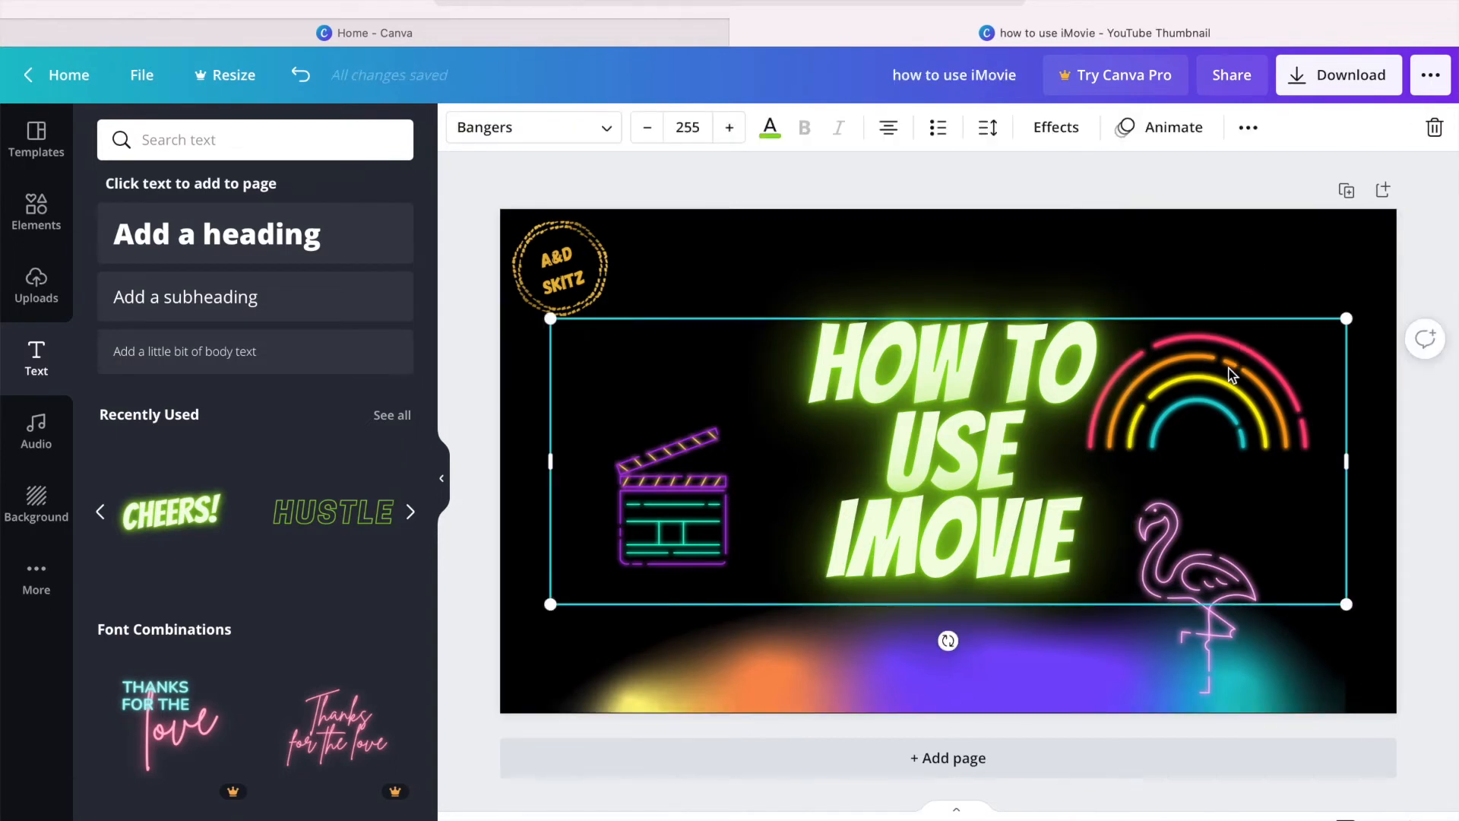
left_click(1224, 639)
left_click_drag(1243, 647, 1274, 658)
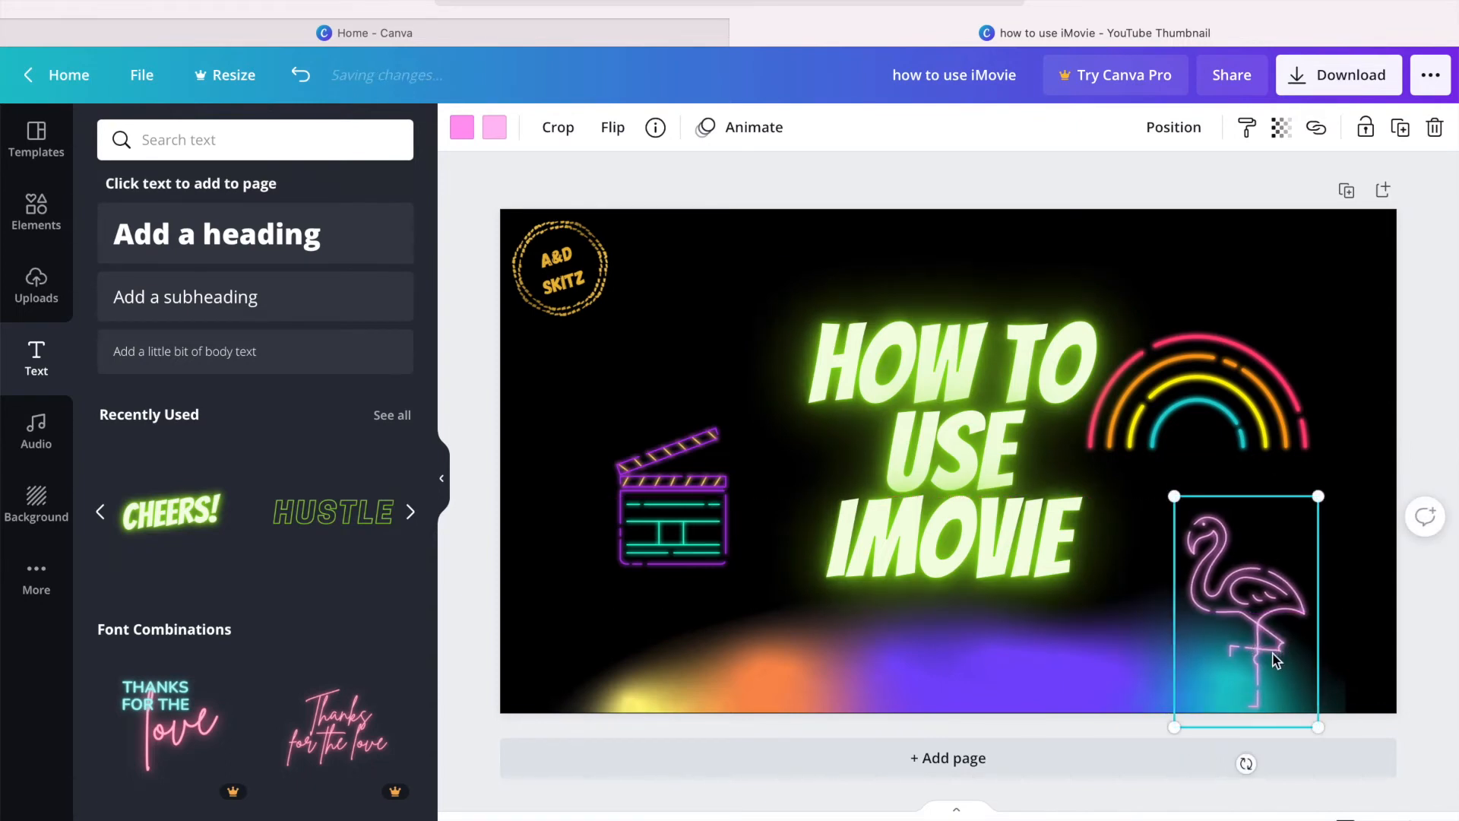
Send the flamingo backward behind the colour gradient and flip it horizontally.
left_click(1175, 131)
left_click(1114, 191)
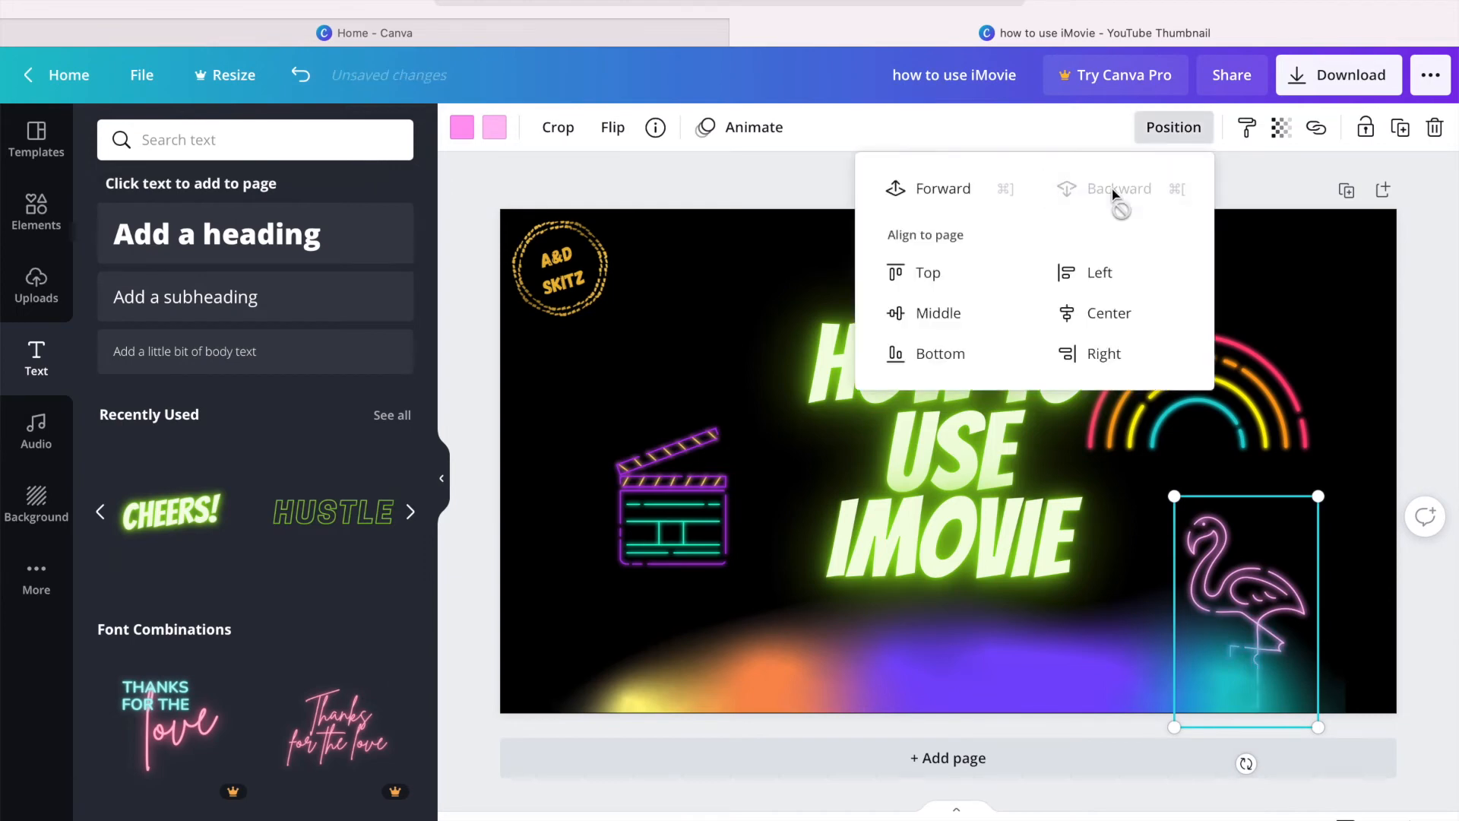
left_click(611, 129)
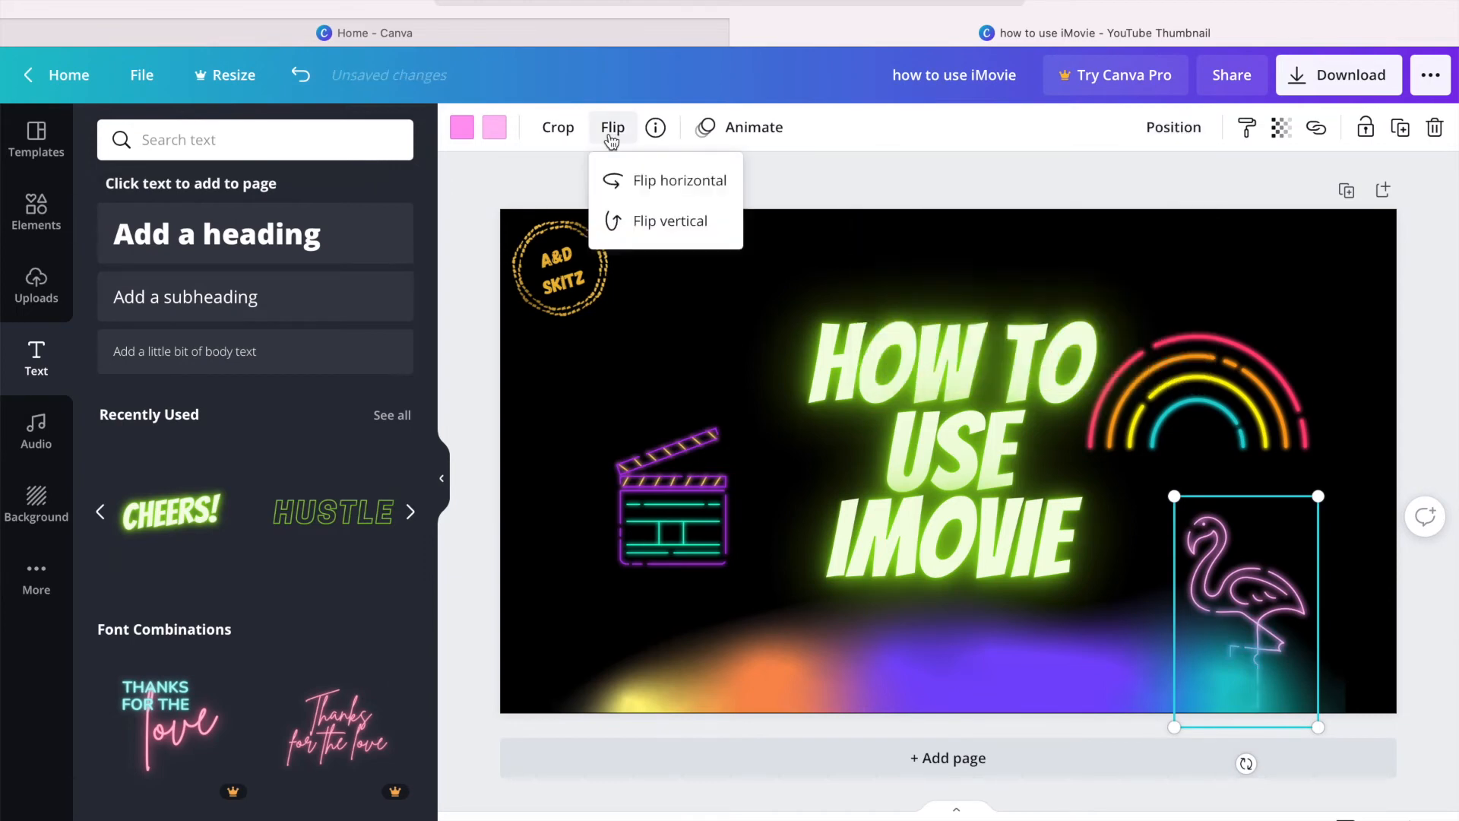
left_click(648, 182)
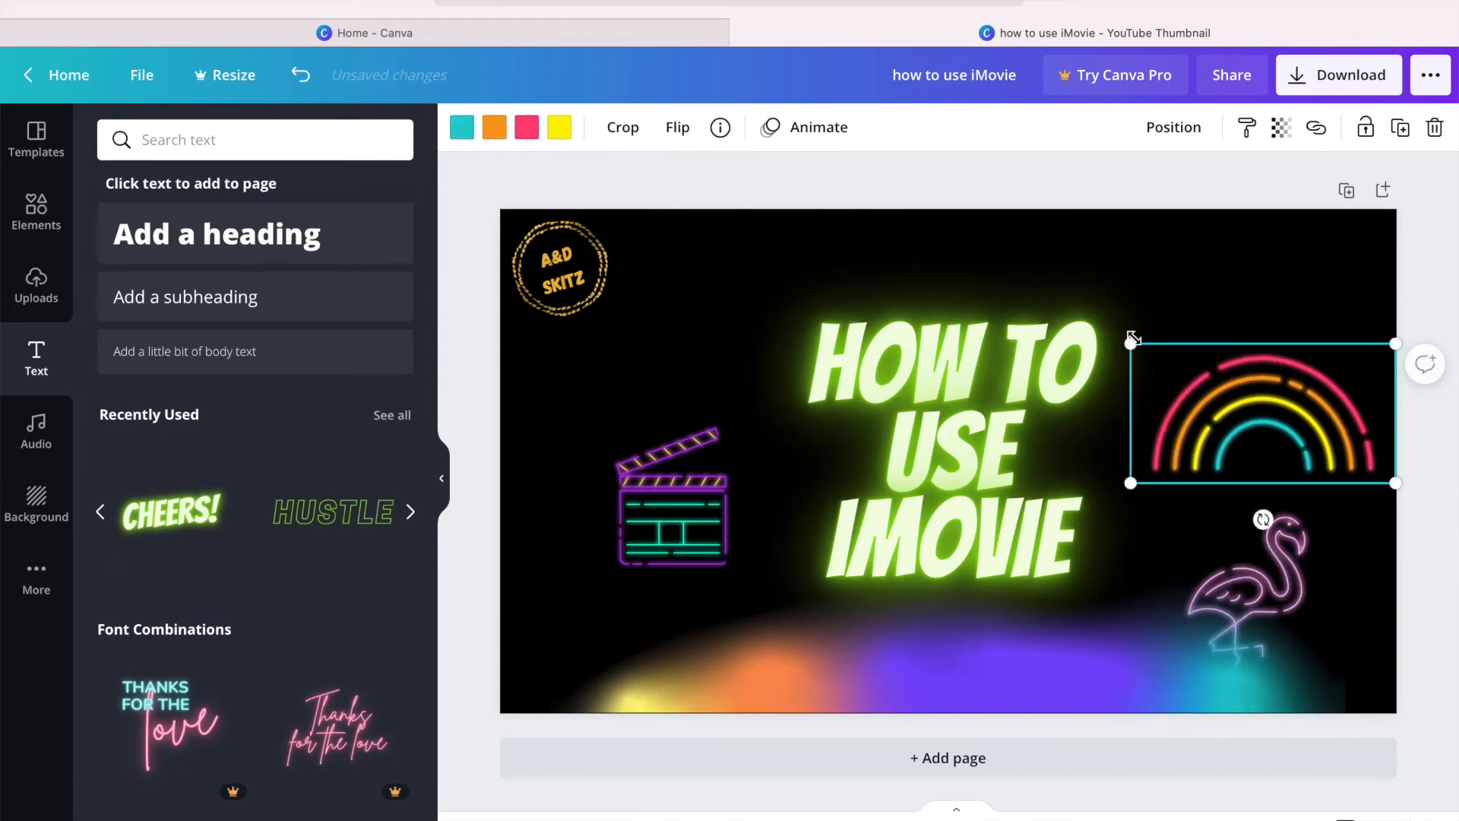
Shrink the neon rainbow to about four fifths of its size and centre it above the flamingo, clear of the title.
left_click_drag(1131, 342, 1174, 367)
left_click_drag(1285, 403, 1257, 389)
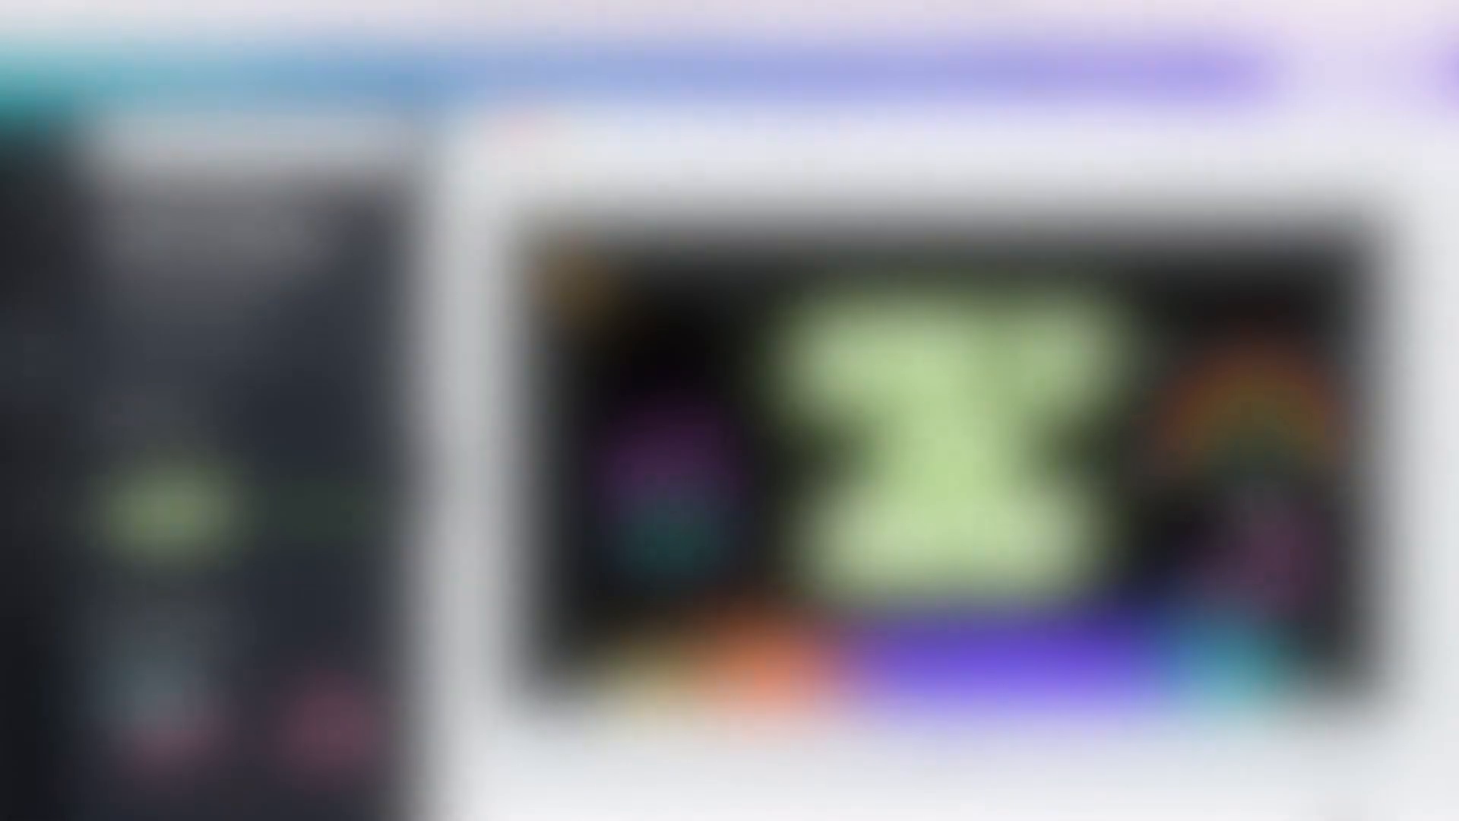
left_click(1195, 280)
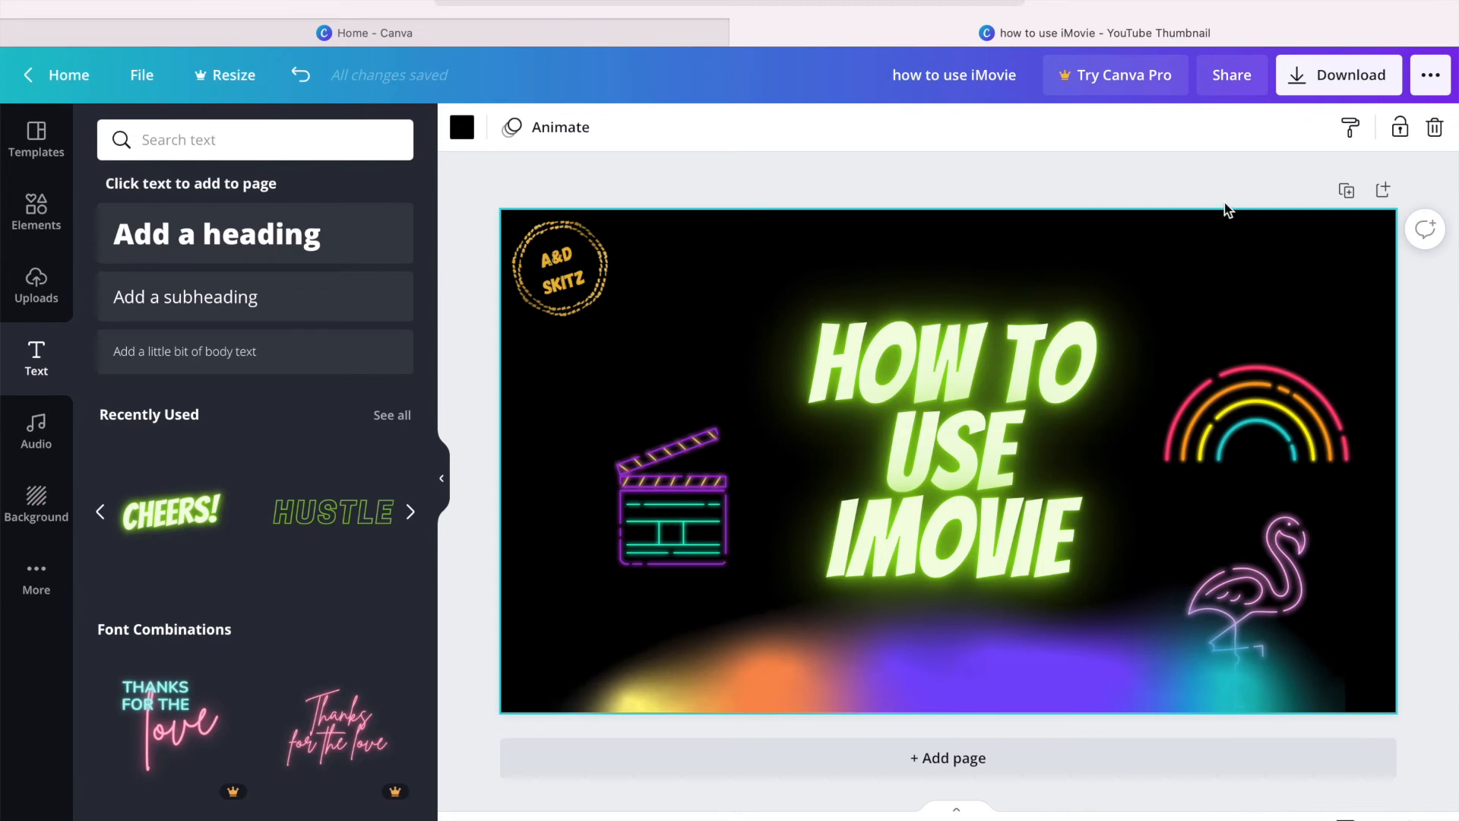
Open the download options for the finished thumbnail.
left_click(1341, 82)
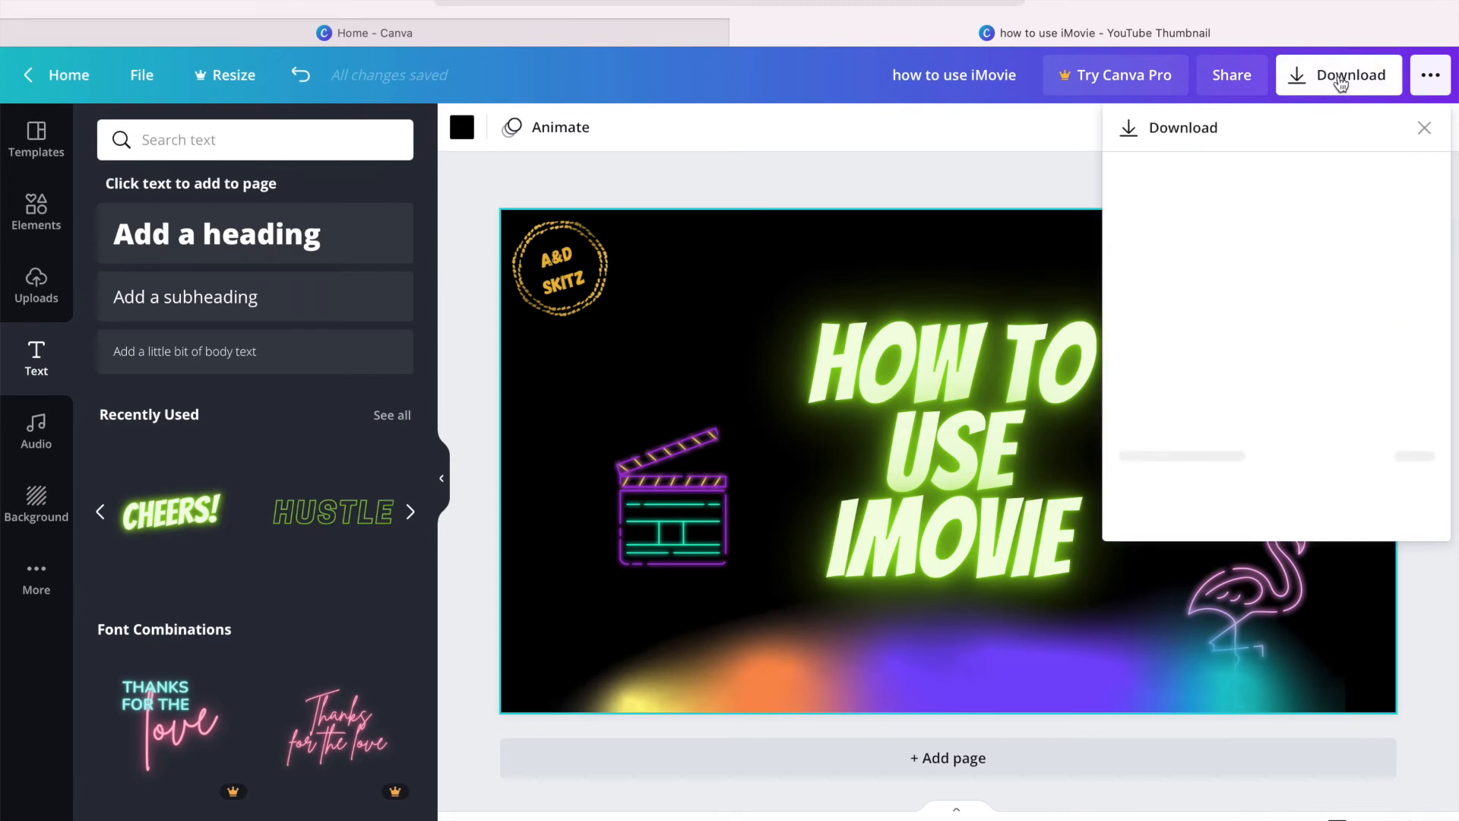